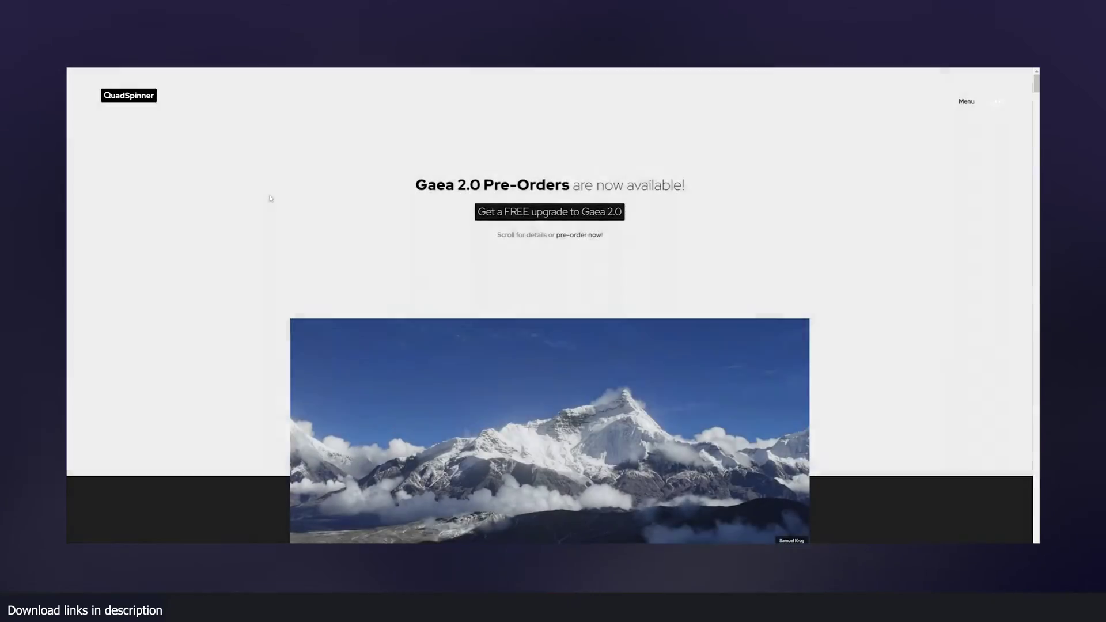
Look through the Gaea product page, including the download section and the gallery of terrain renders.
scroll(348, 256, down, 3)
scroll(350, 256, up, 4)
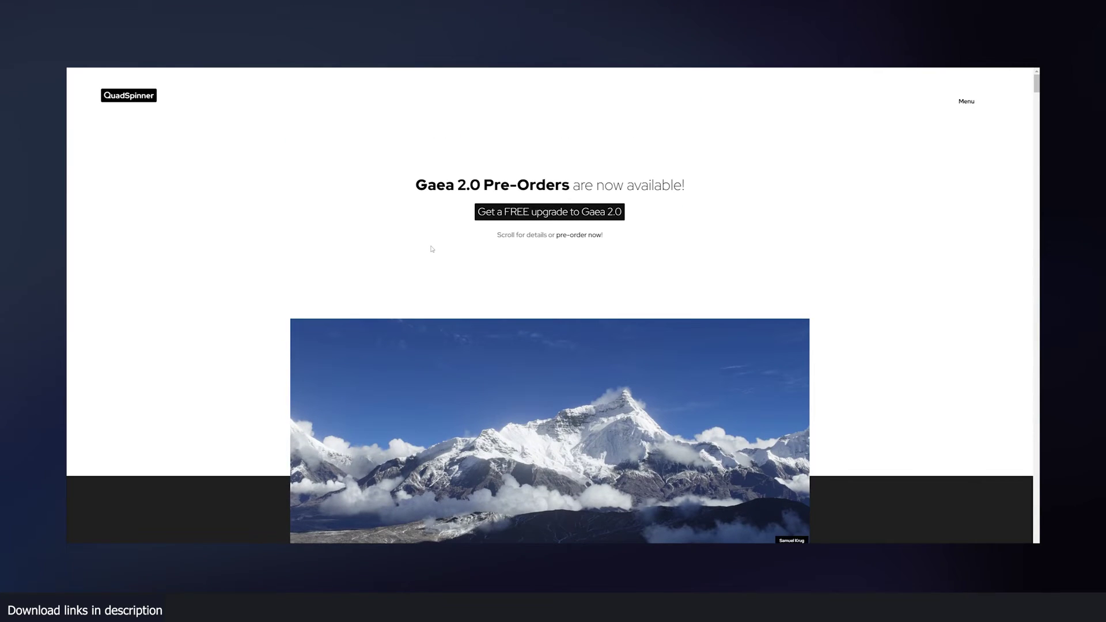
scroll(547, 287, down, 9)
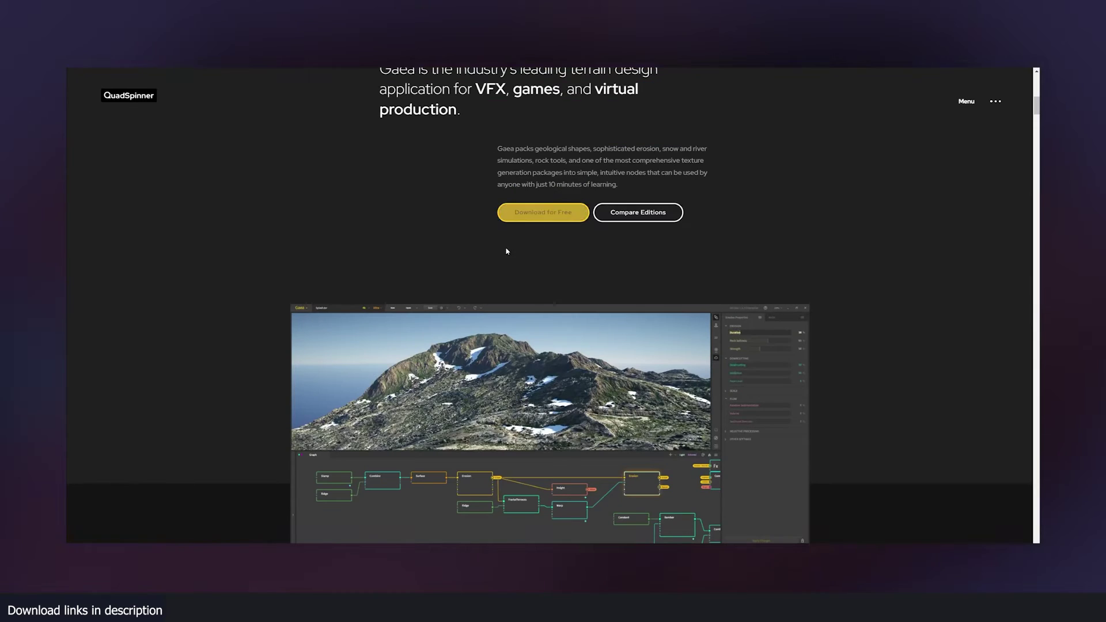
scroll(487, 219, up, 4)
scroll(491, 289, down, 7)
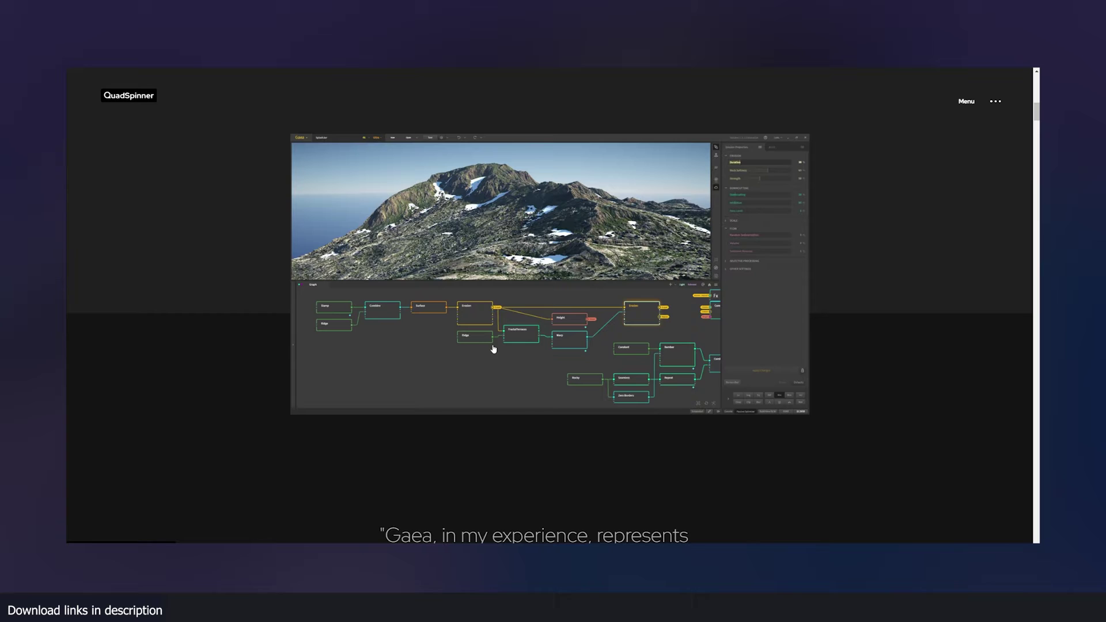
scroll(490, 300, up, 4)
scroll(486, 294, down, 5)
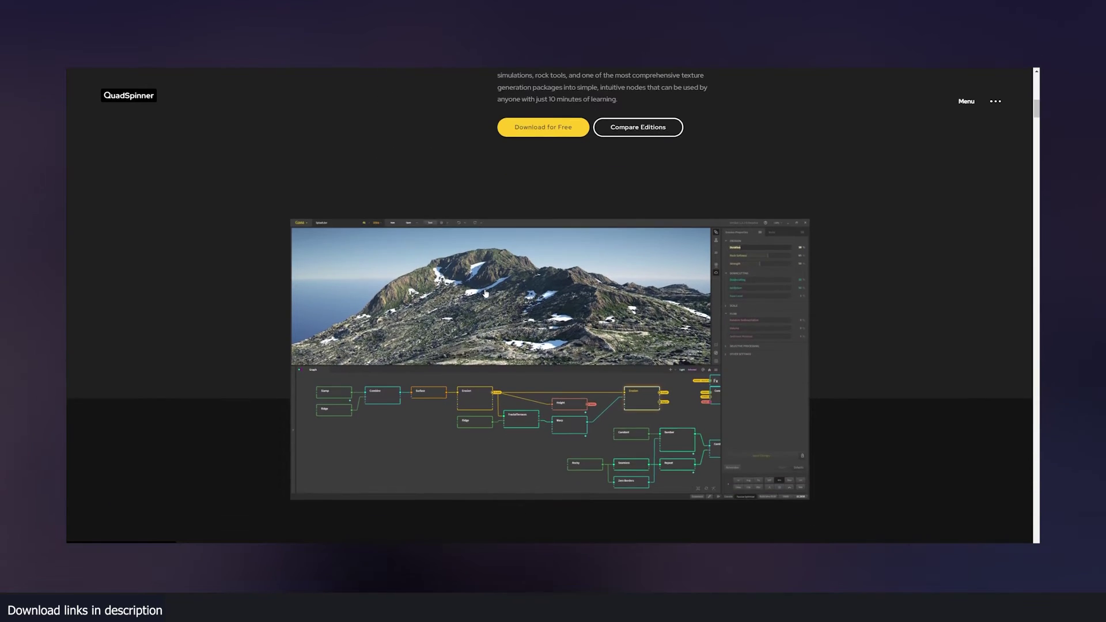
scroll(485, 293, down, 10)
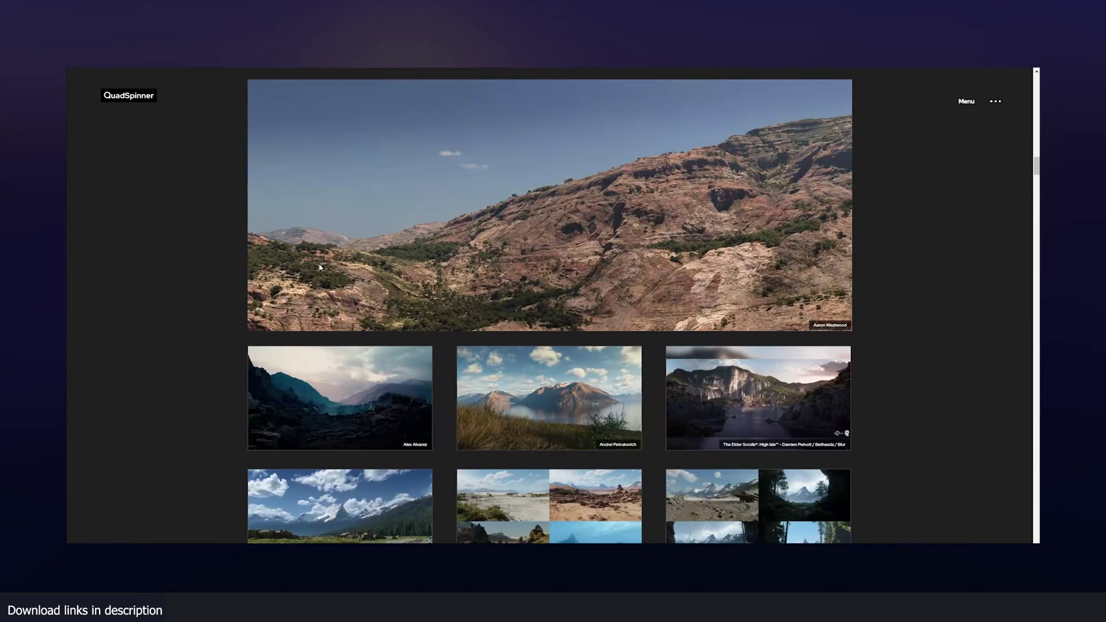
scroll(645, 129, down, 3)
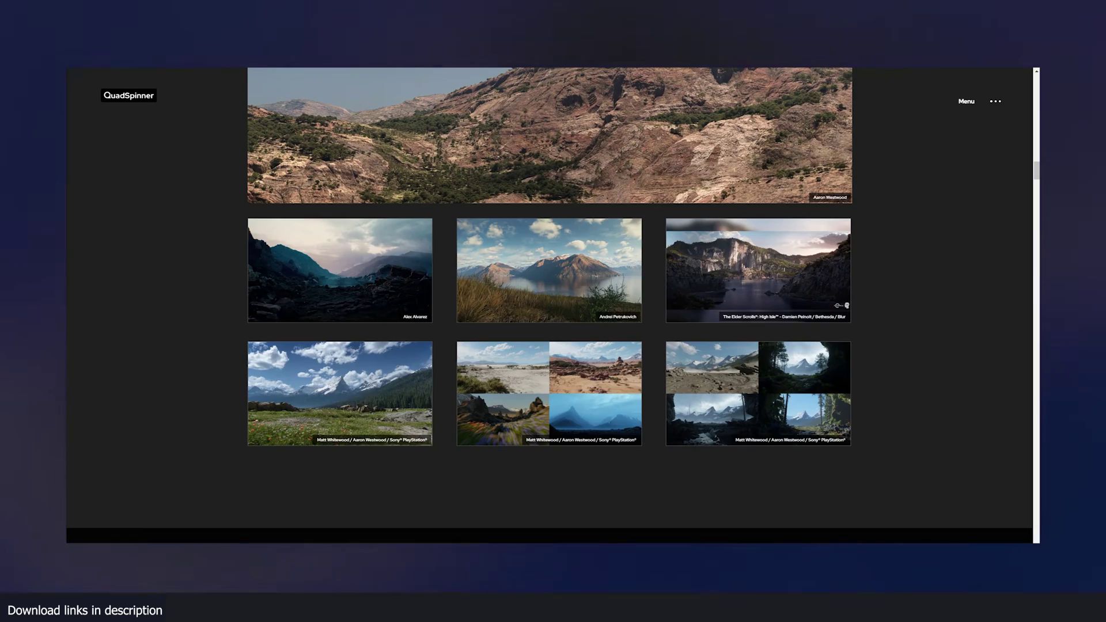
click(216, 68)
scroll(550, 320, down, 10)
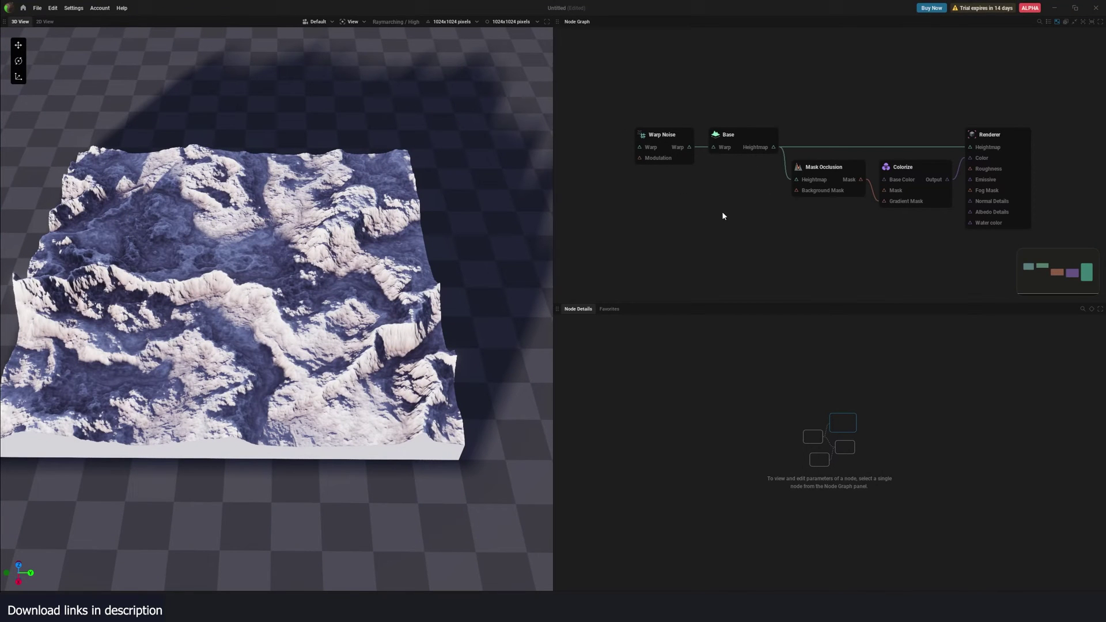
drag(641, 80, 1001, 225)
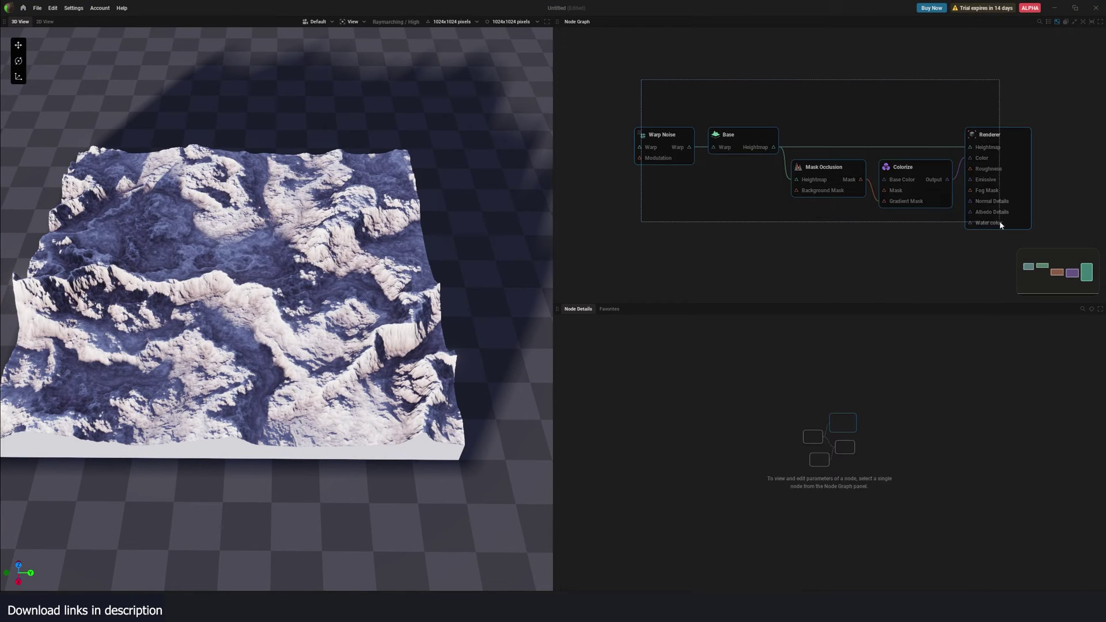
click(874, 236)
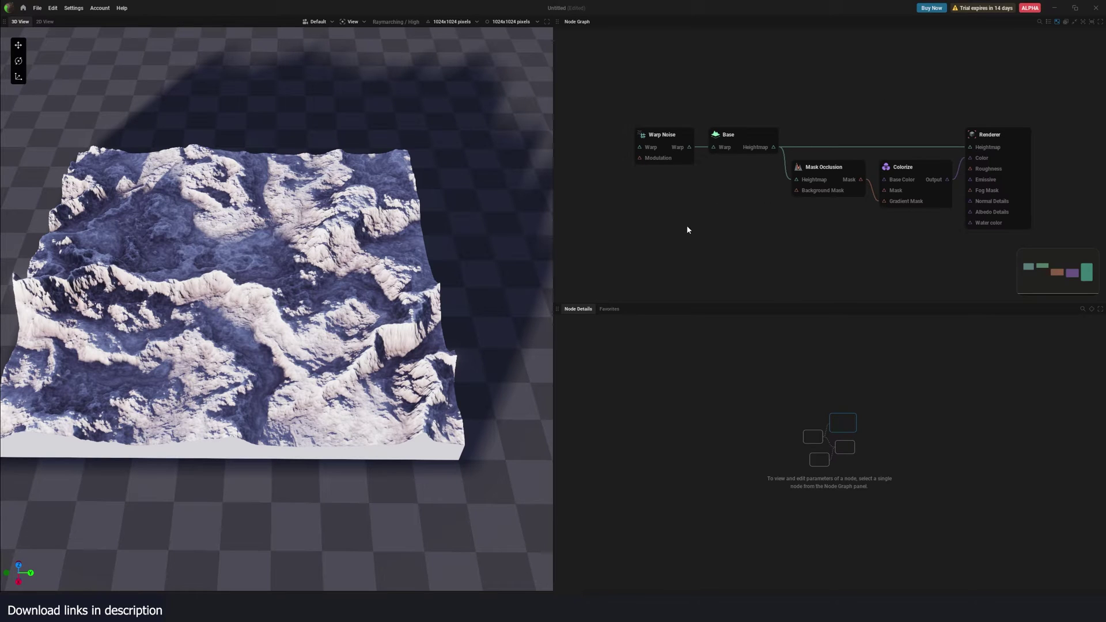
scroll(723, 119, up, 3)
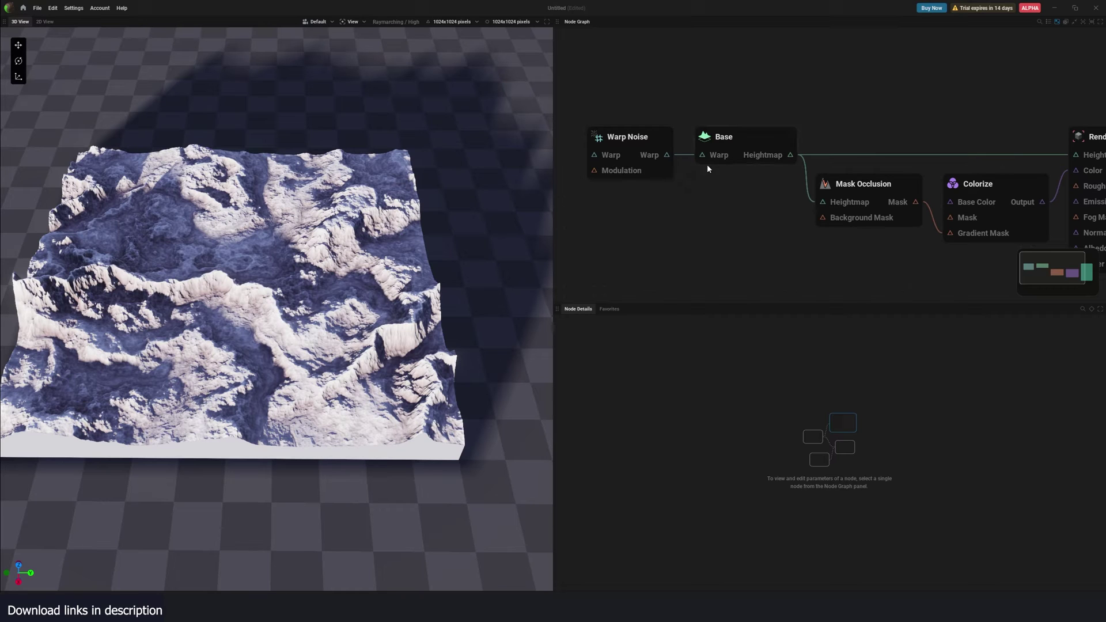
scroll(805, 103, down, 2)
scroll(814, 144, down, 1)
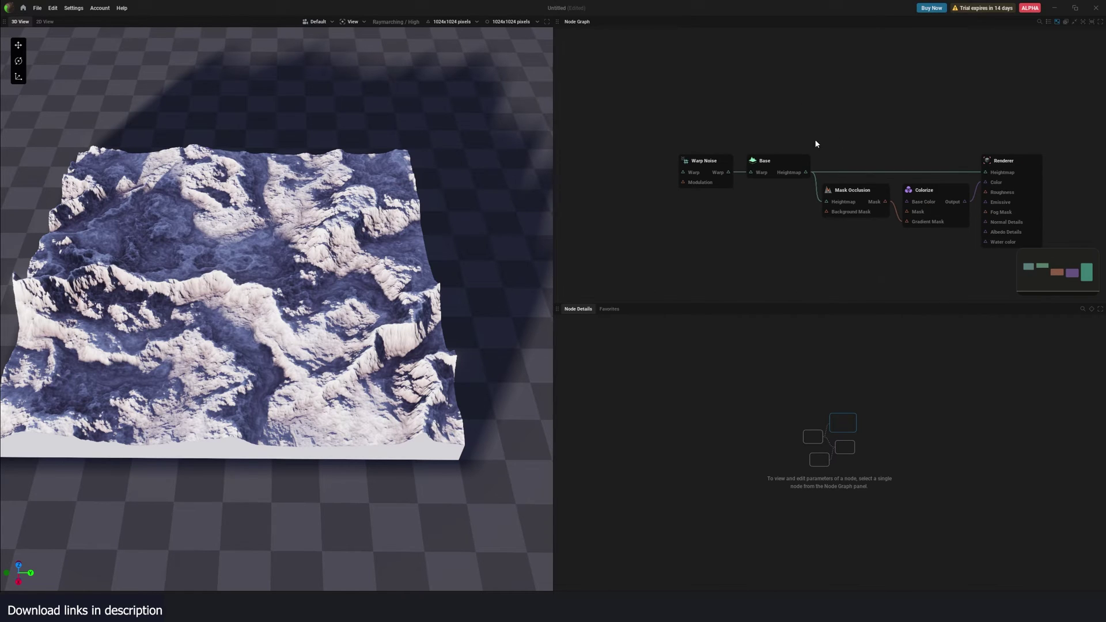
scroll(830, 133, up, 1)
Add a Planet Warp Noise node to the graph and place it above the Base node.
right_click(735, 125)
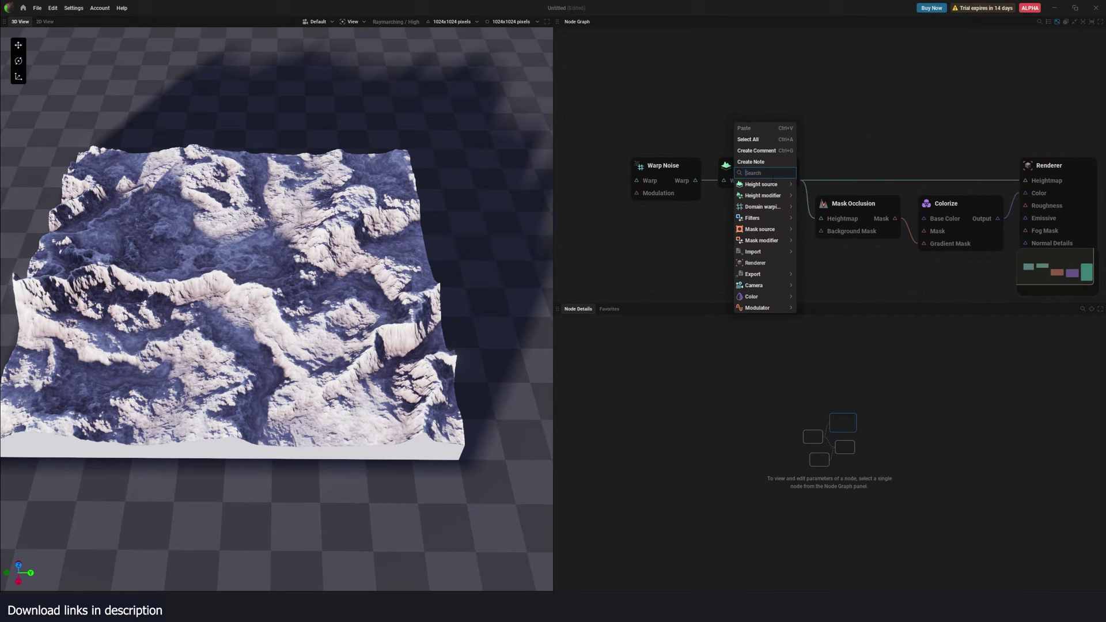
text(pl)
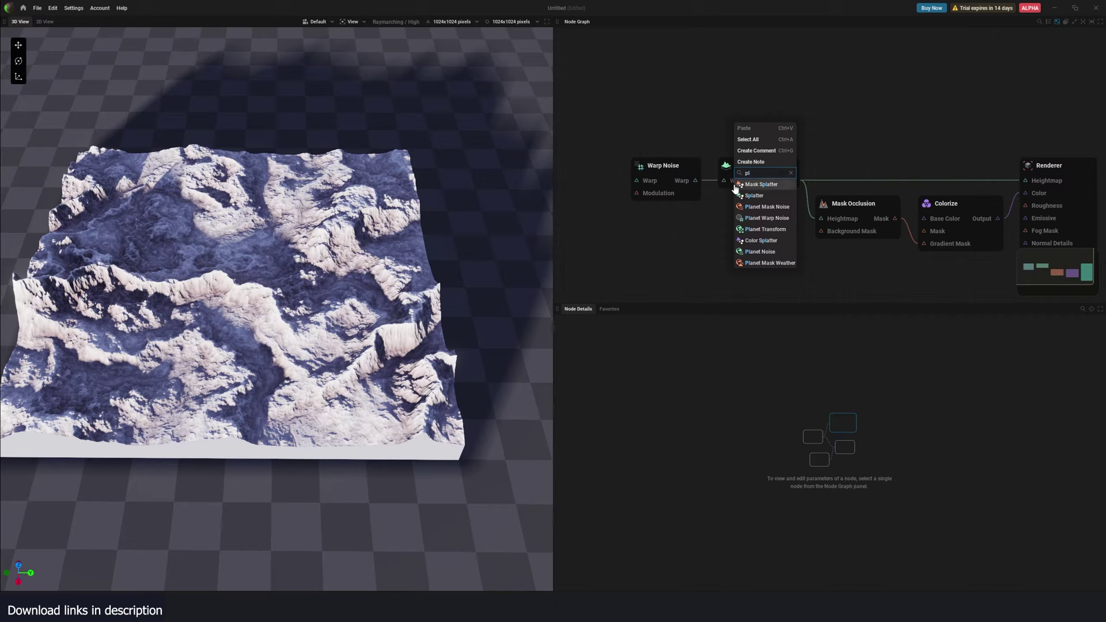
click(778, 220)
drag(781, 161, 762, 108)
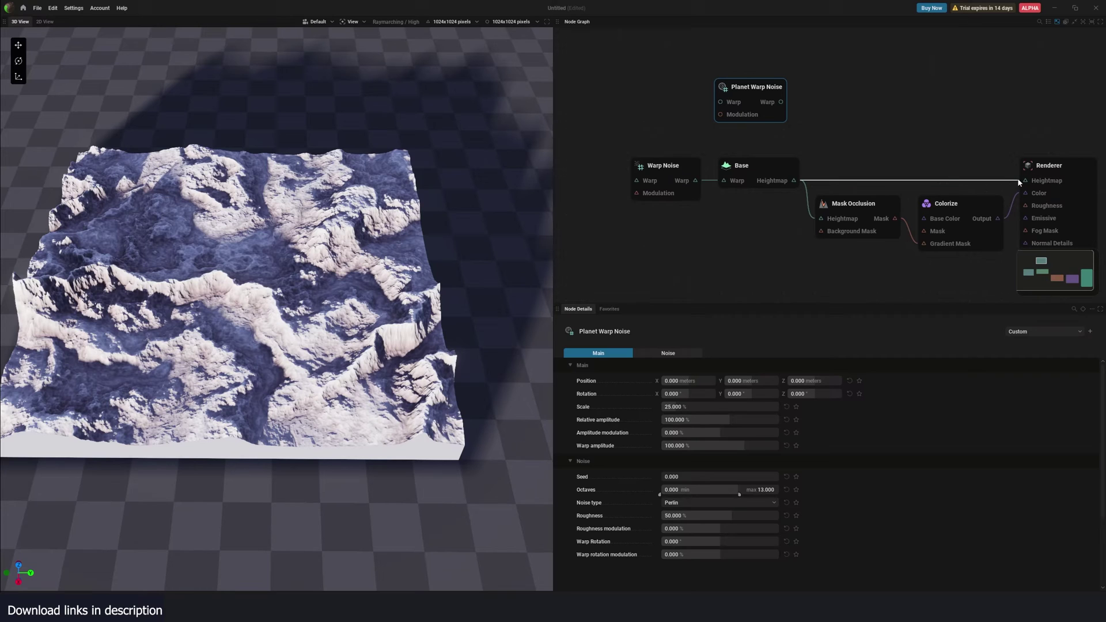
Disconnect Base's heightmap from the Renderer and shift the Warp Noise and Base nodes away from the Renderer.
drag(1025, 183, 945, 182)
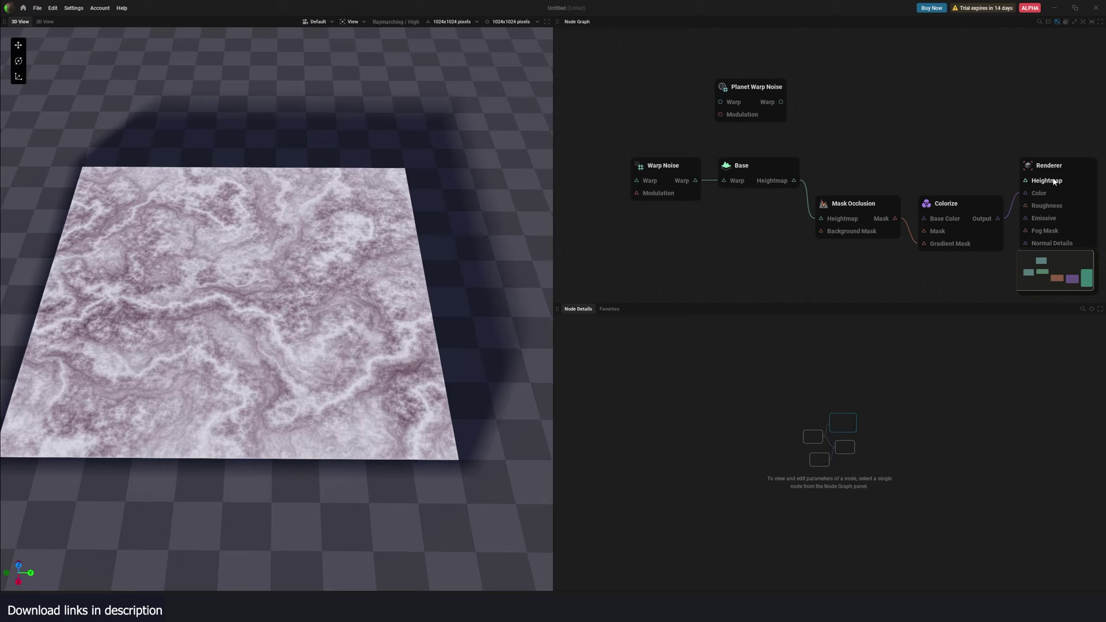
drag(322, 245, 124, 230)
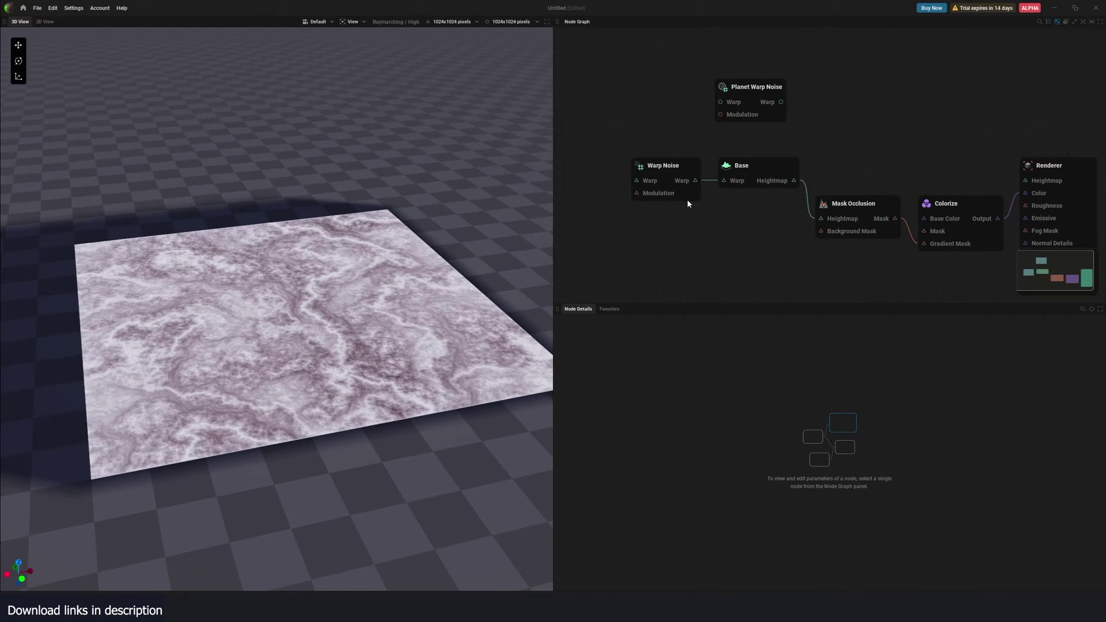
drag(657, 181, 626, 184)
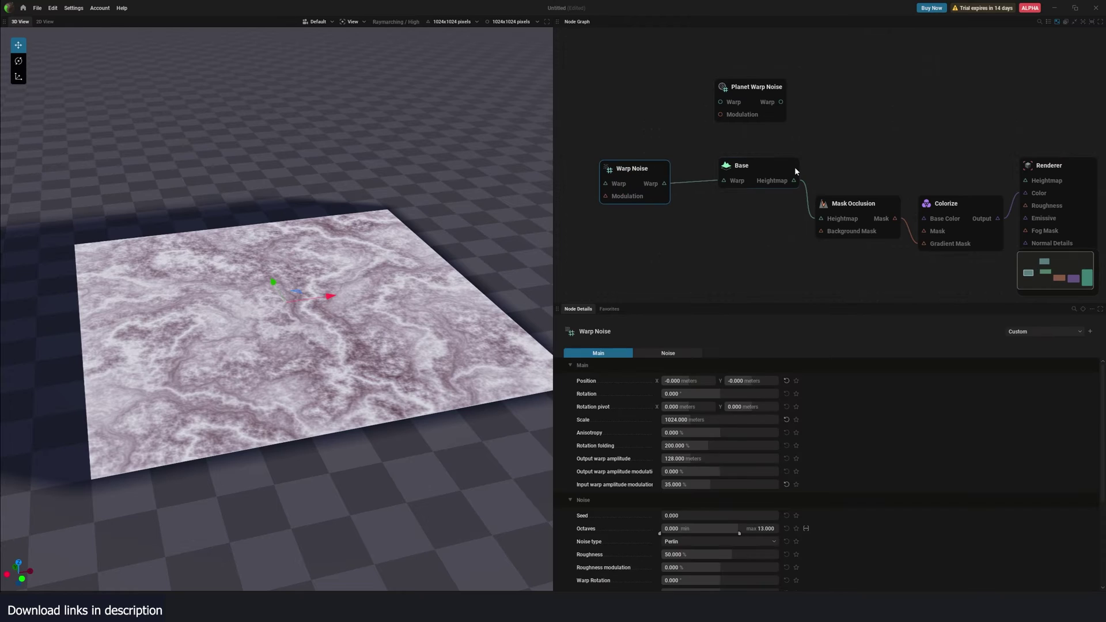
drag(794, 167, 758, 166)
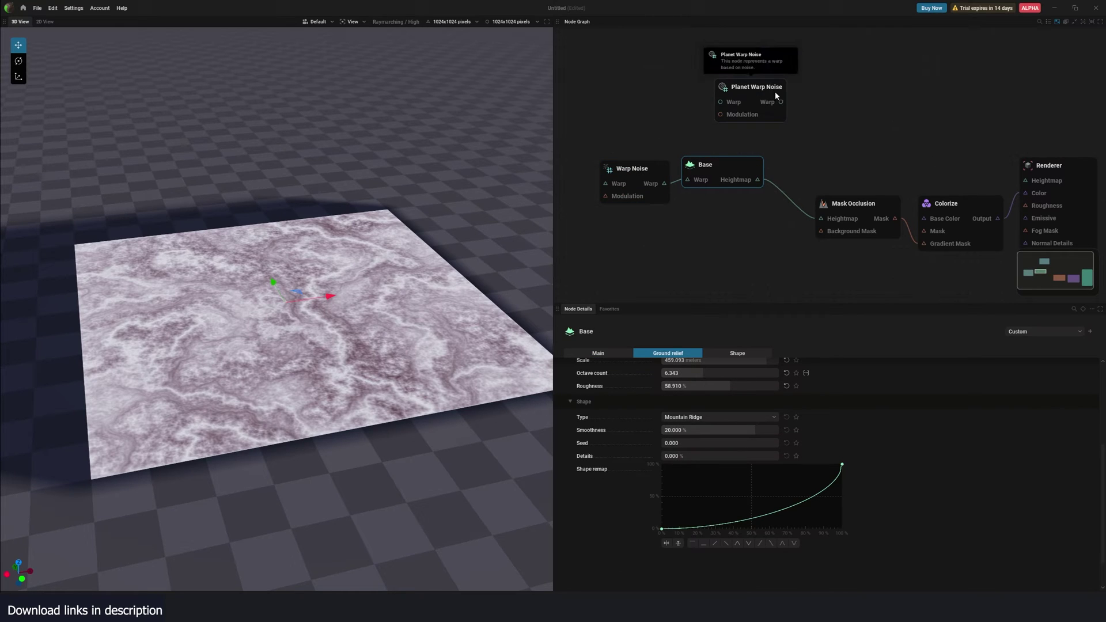
Try to connect Planet Warp Noise's Warp output to the Renderer's Heightmap input, and preview the Warp output.
drag(787, 104, 1021, 181)
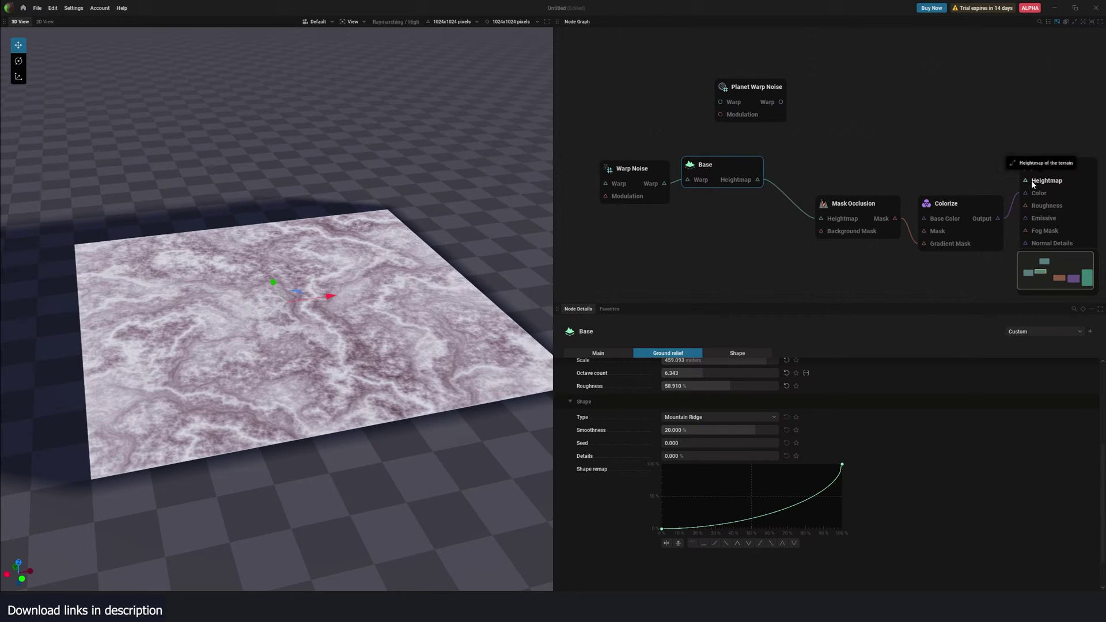
click(770, 102)
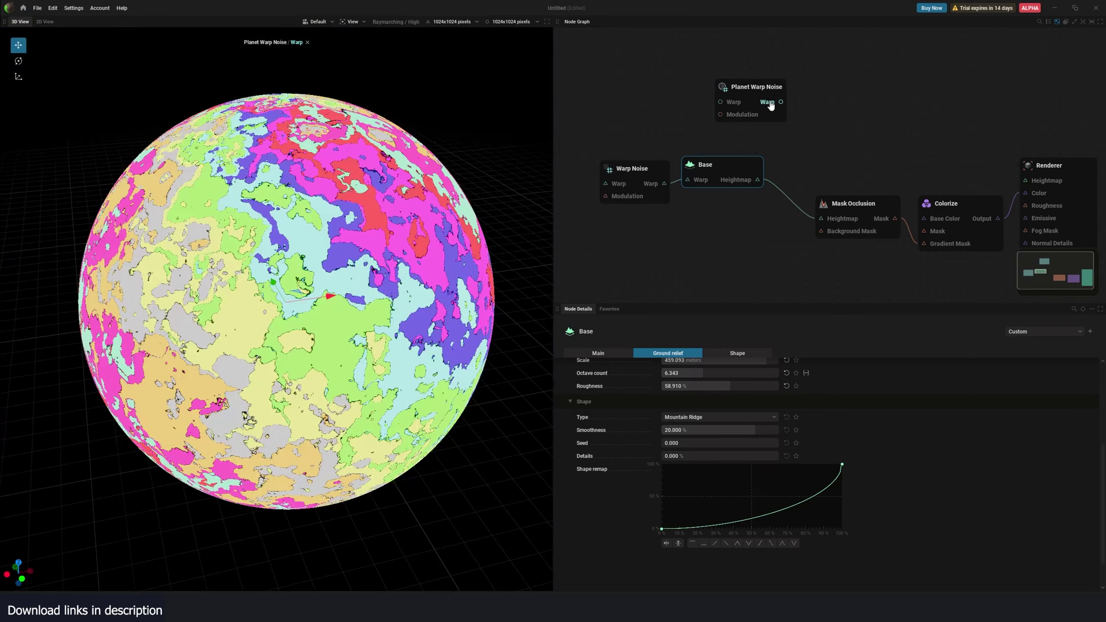
click(804, 122)
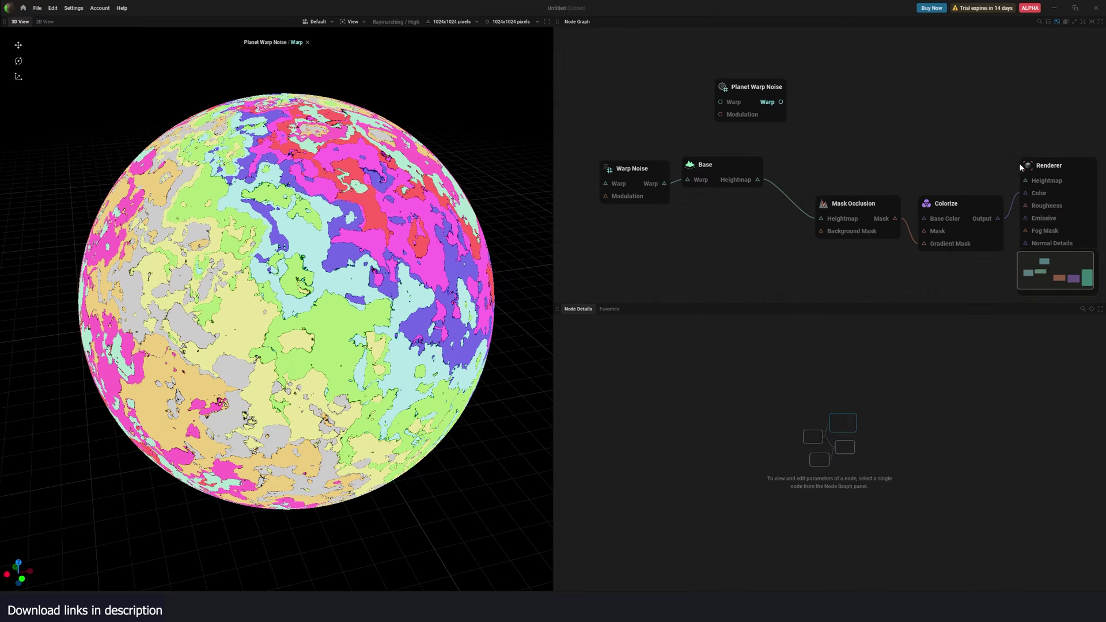
drag(650, 184, 683, 182)
click(1046, 172)
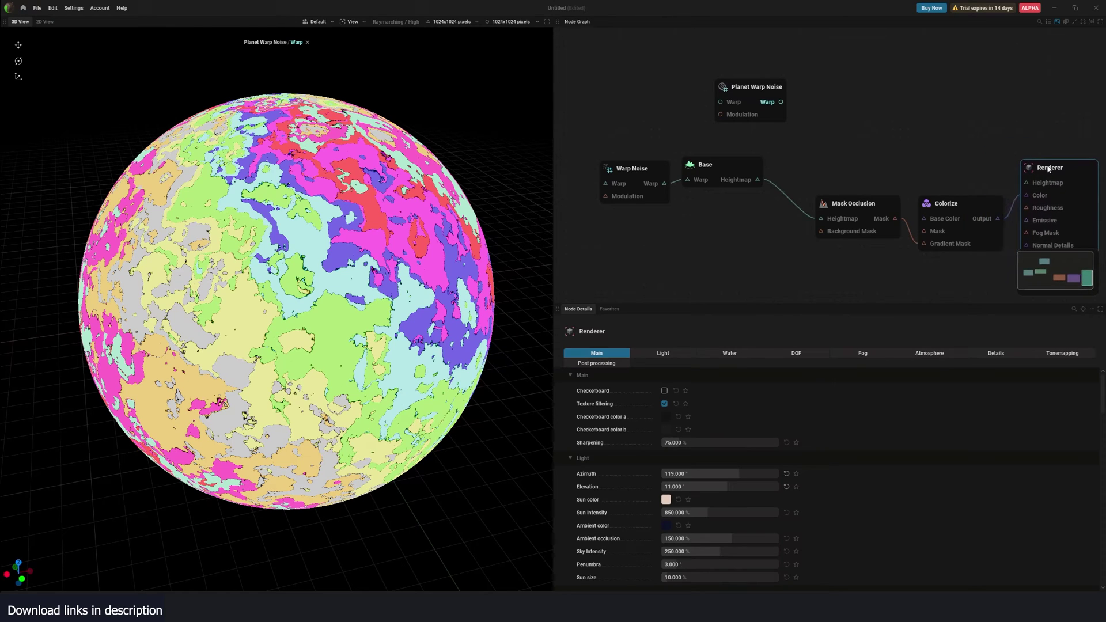
Add a second Renderer node and place it above the Colorize node.
right_click(852, 106)
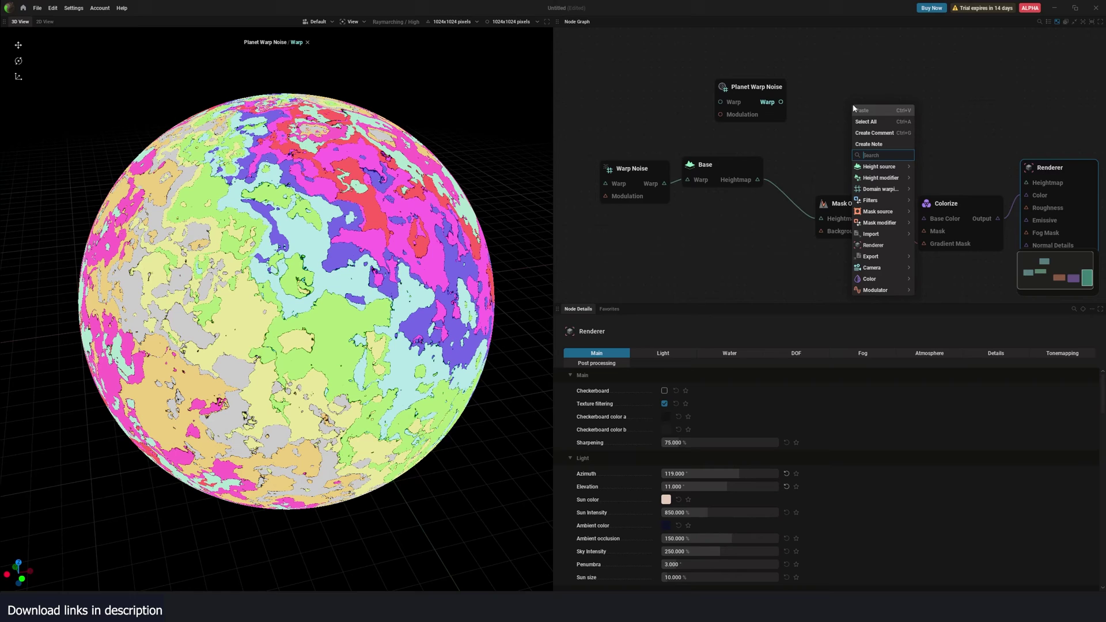
click(894, 249)
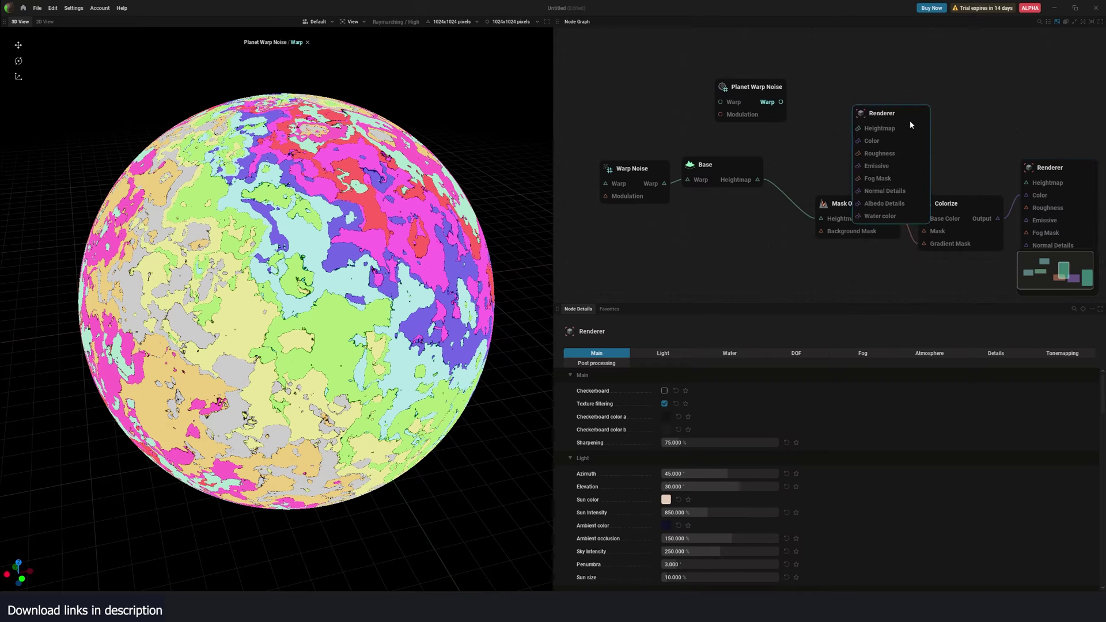
drag(910, 124, 955, 75)
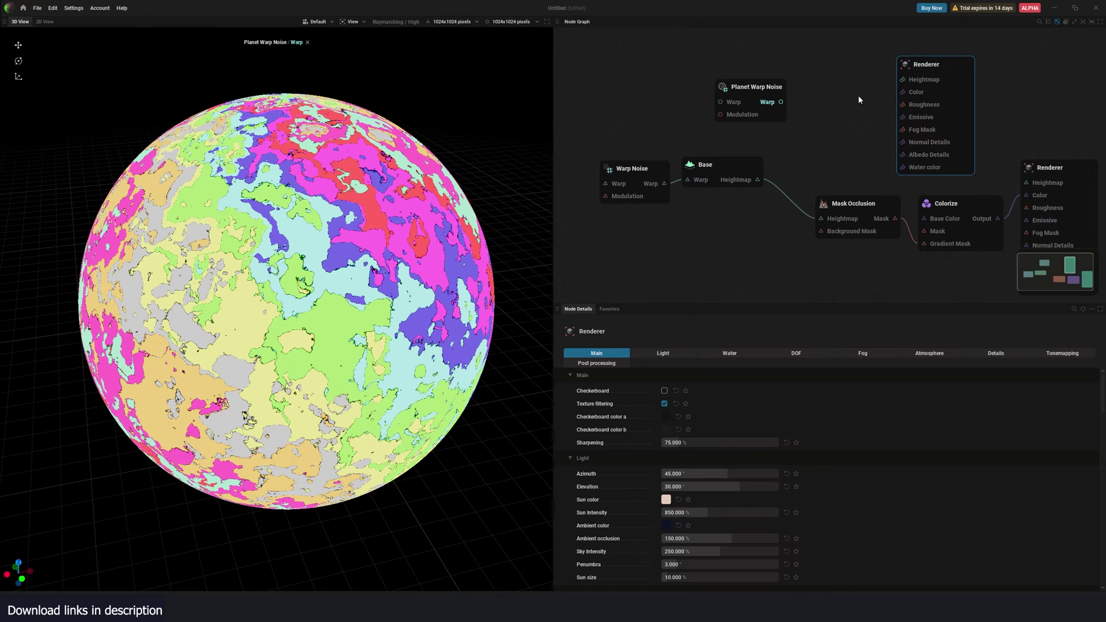
Try to link Planet Warp Noise's Warp output to the second Renderer, and move Planet Warp Noise farther from it.
drag(781, 103, 803, 113)
click(777, 104)
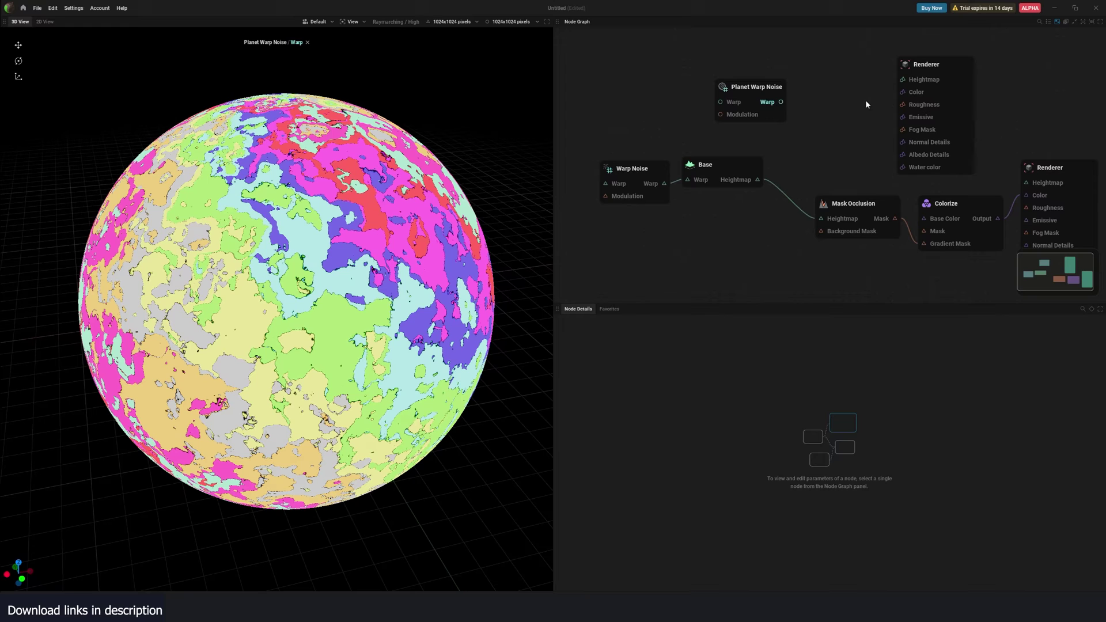
drag(756, 94, 676, 88)
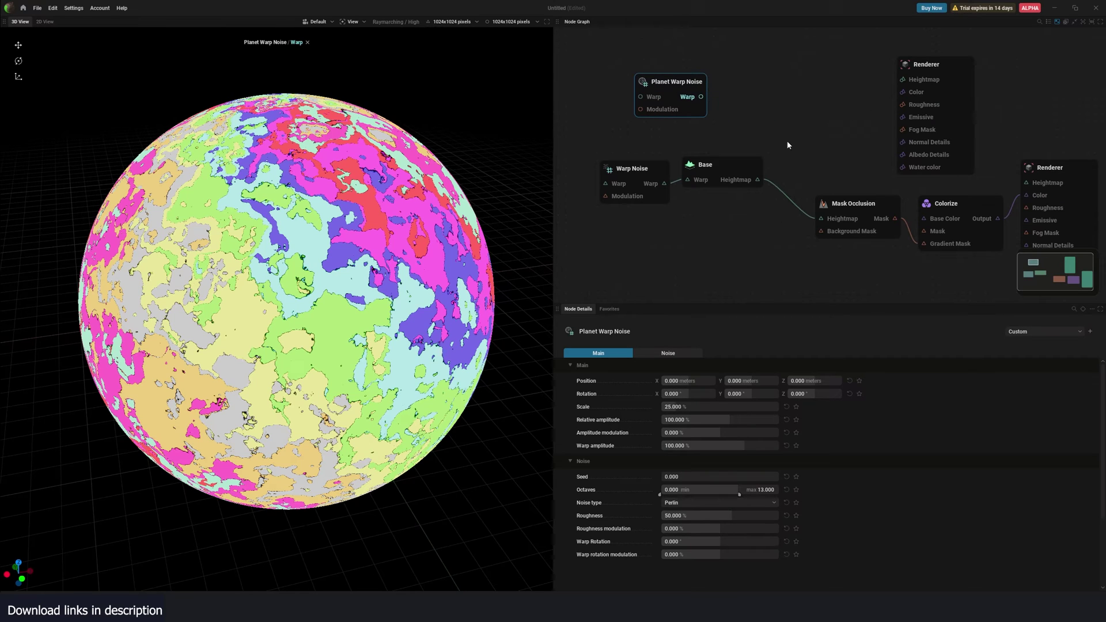
right_click(713, 138)
click(736, 144)
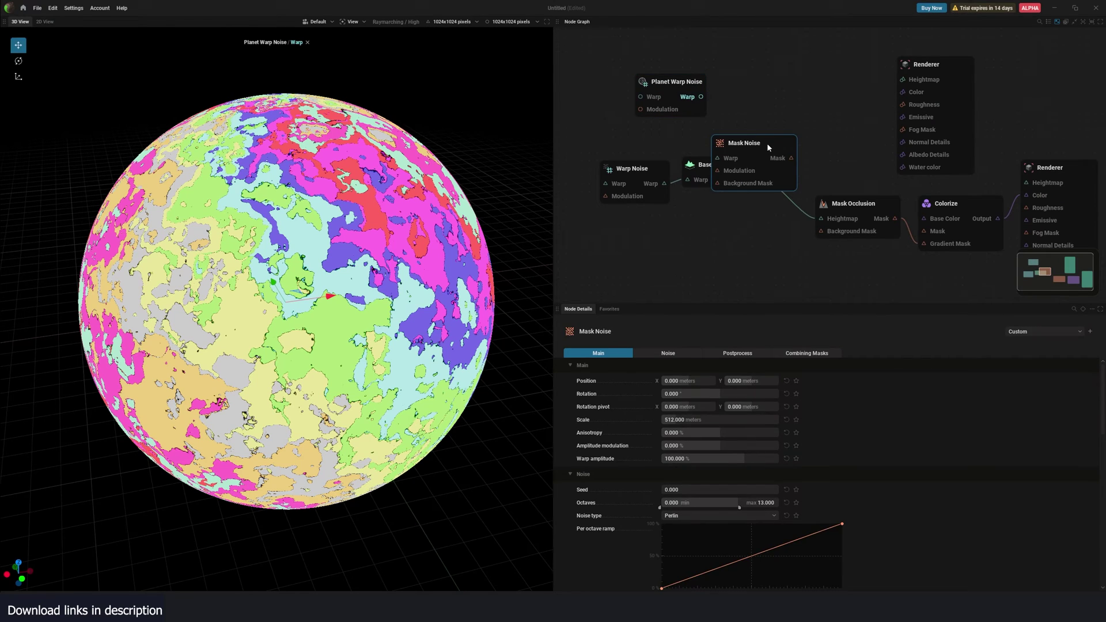
key(Delete)
Add a Planet Noise node beside Planet Warp Noise and connect its Heightmap output to the second Renderer's Heightmap input.
right_click(749, 131)
click(783, 272)
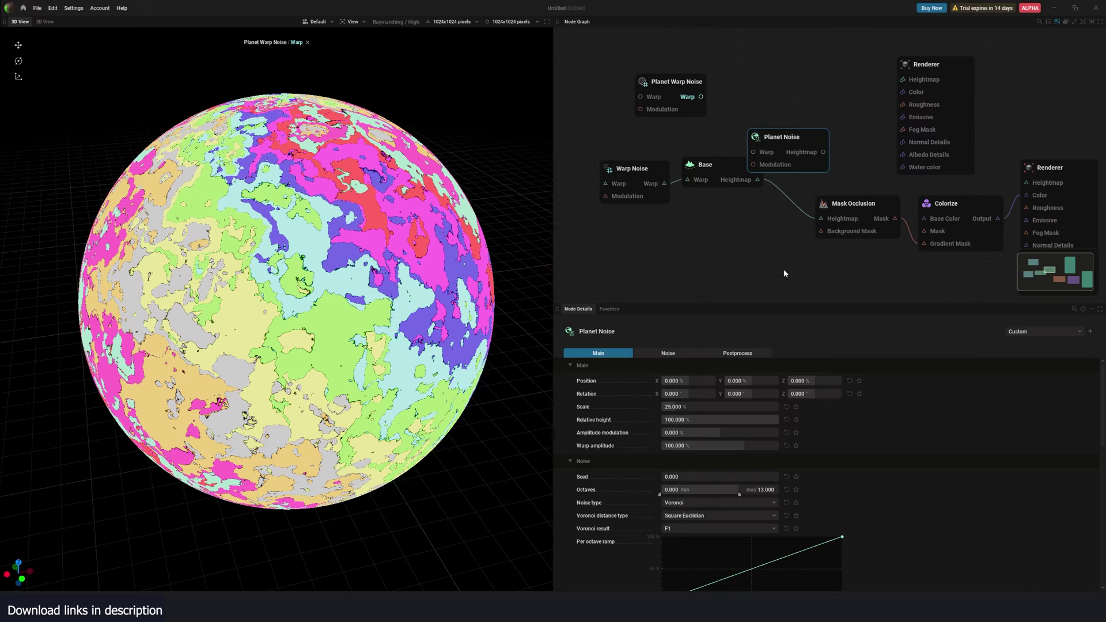
drag(782, 138, 755, 59)
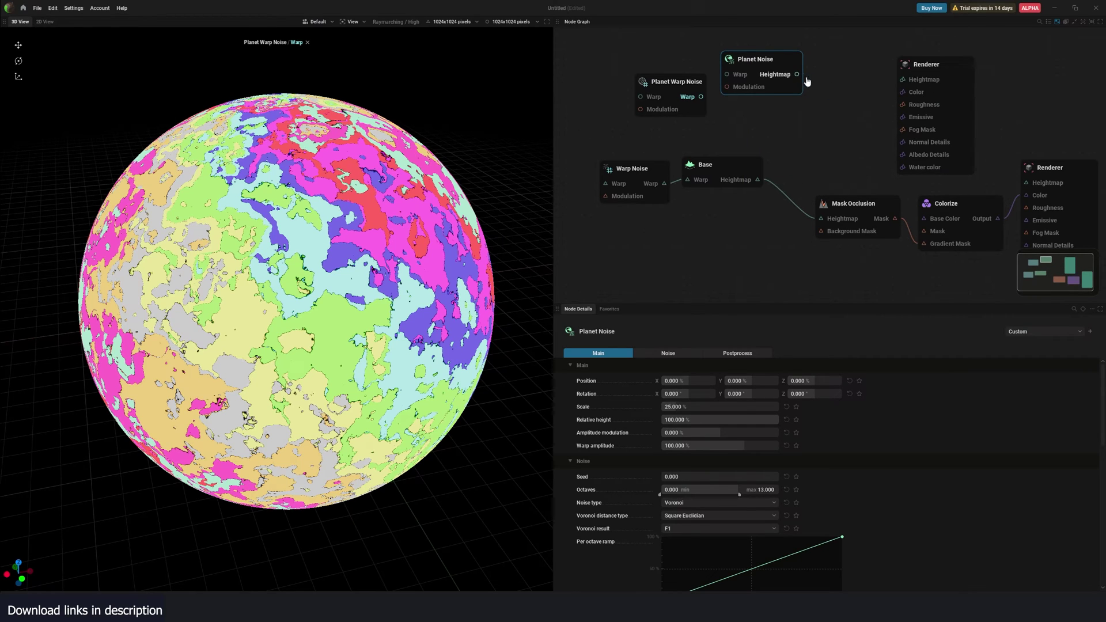
drag(797, 75, 902, 79)
Close the Planet Warp Noise preview and delete the original Renderer node.
click(906, 64)
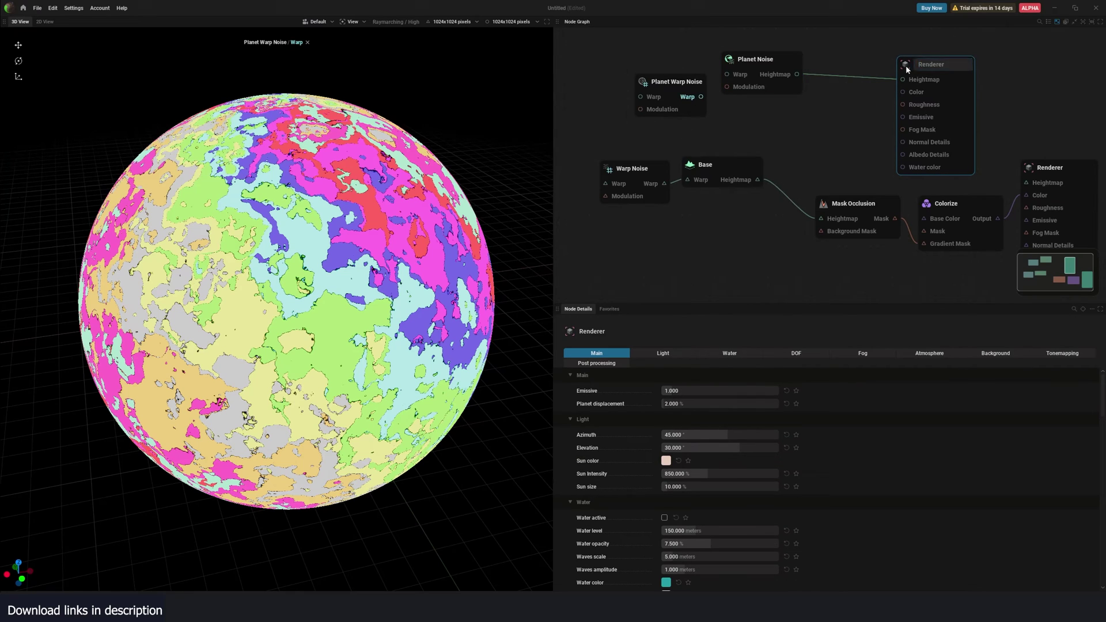
click(907, 66)
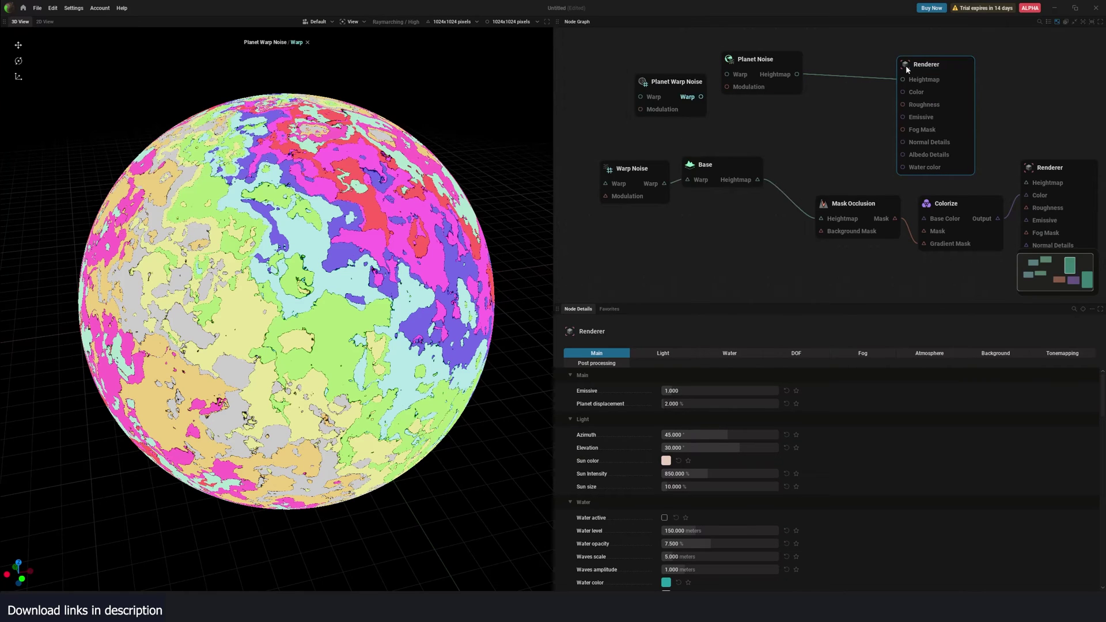
click(308, 43)
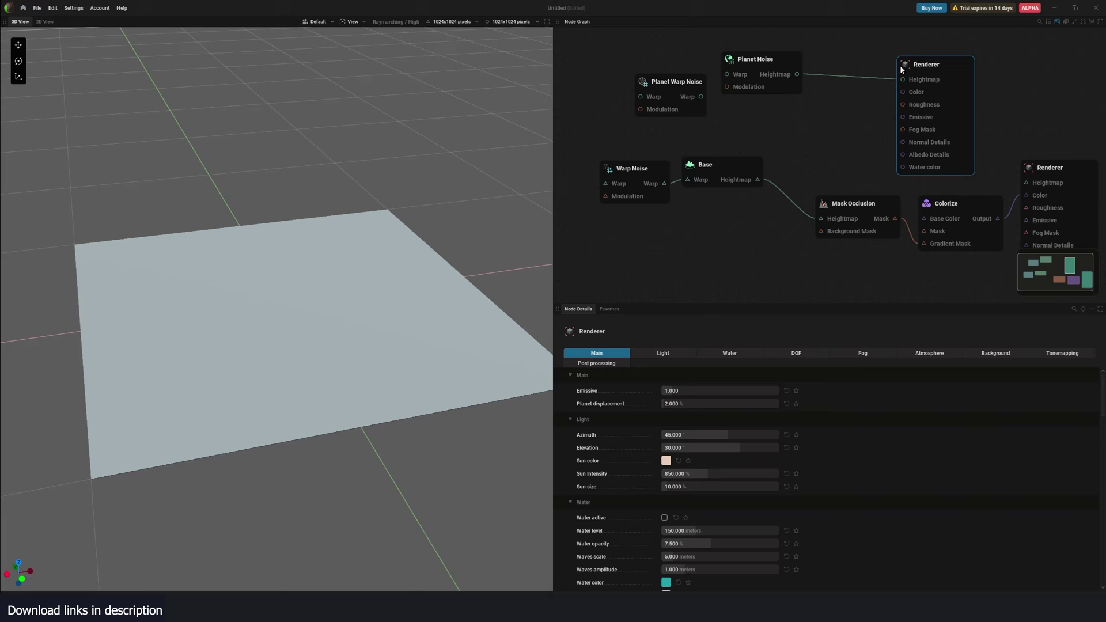
click(1030, 174)
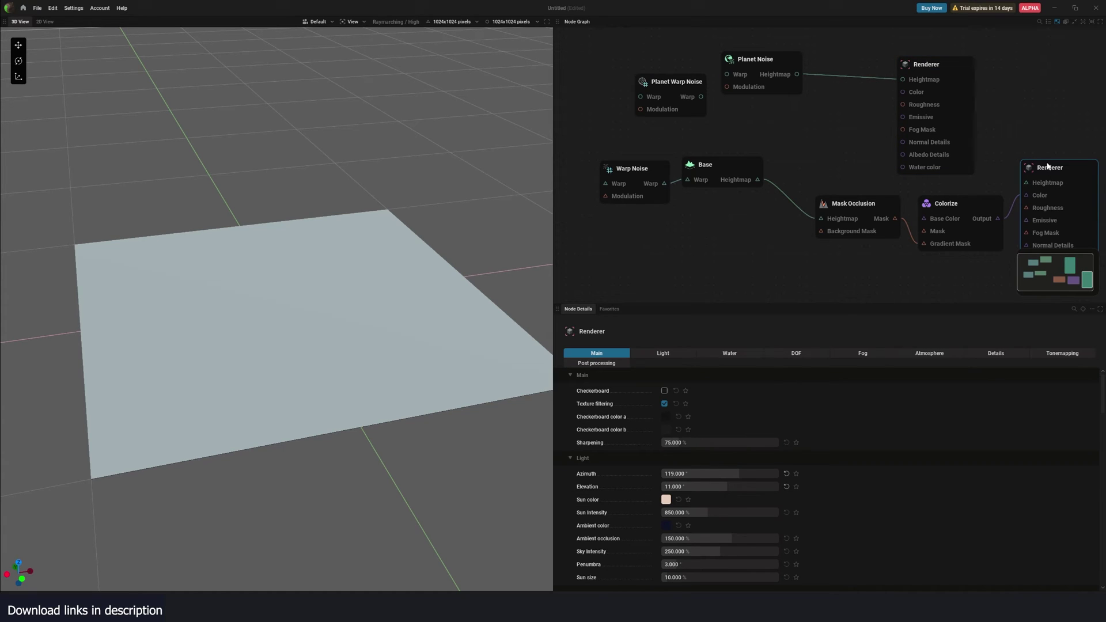
key(Delete)
Move the remaining Renderer away from Planet Noise and connect Colorize's Output to its Color input.
drag(936, 65, 1012, 66)
drag(438, 152, 265, 182)
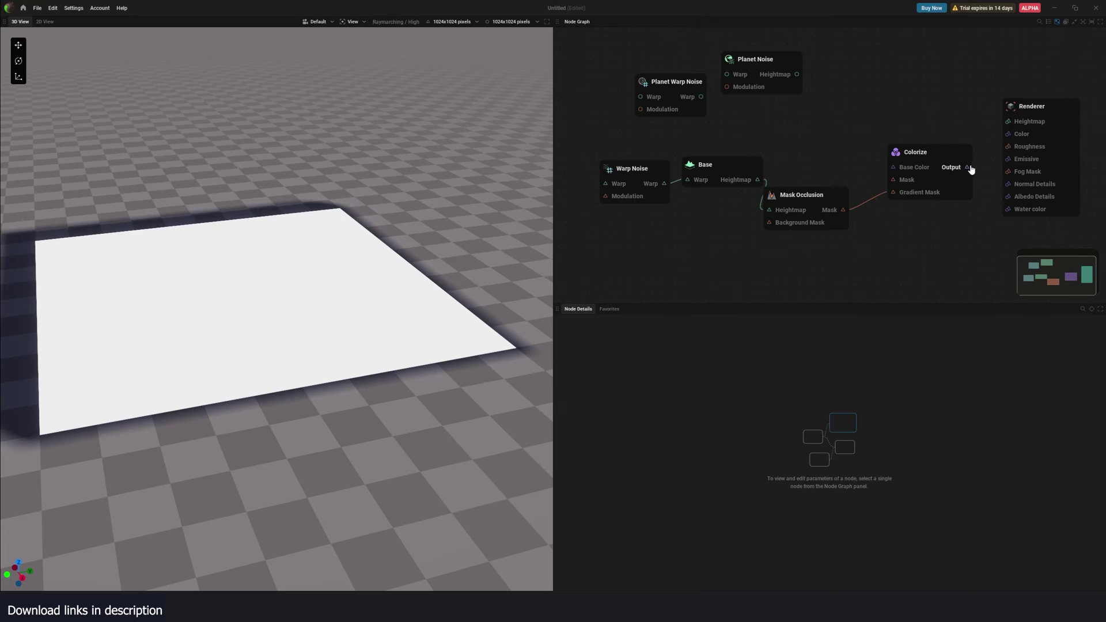
drag(968, 167, 1009, 135)
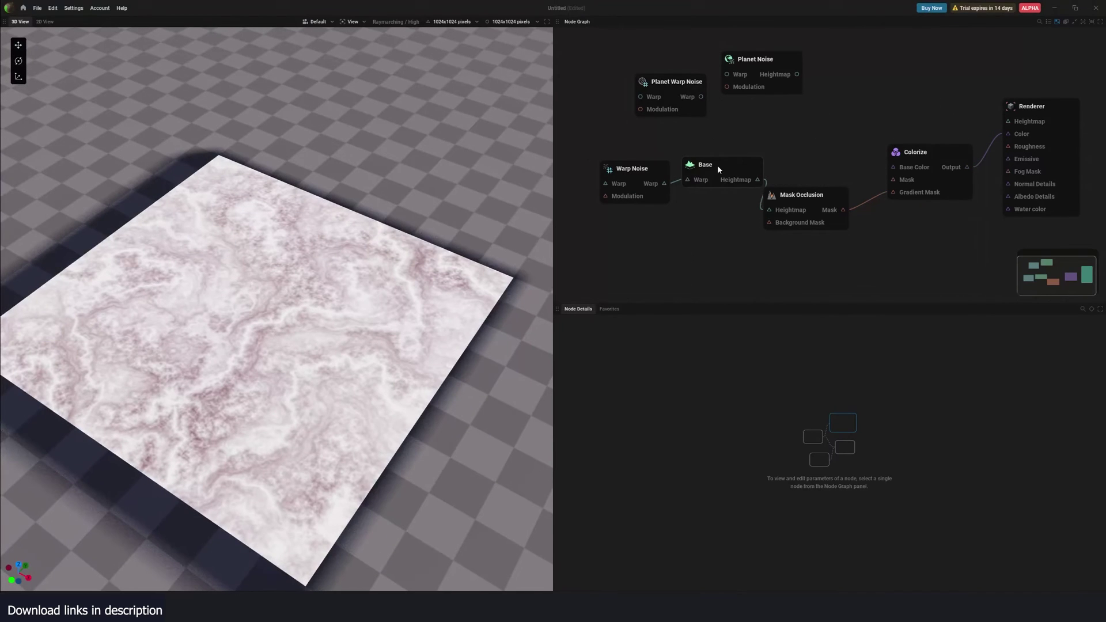
Move the Base node slightly closer to Warp Noise and shift Mask Occlusion farther from Base to space out the chain.
mouse_move(717, 168)
mouse_down()
mouse_move(714, 145)
mouse_move(710, 176)
mouse_up()
click(813, 200)
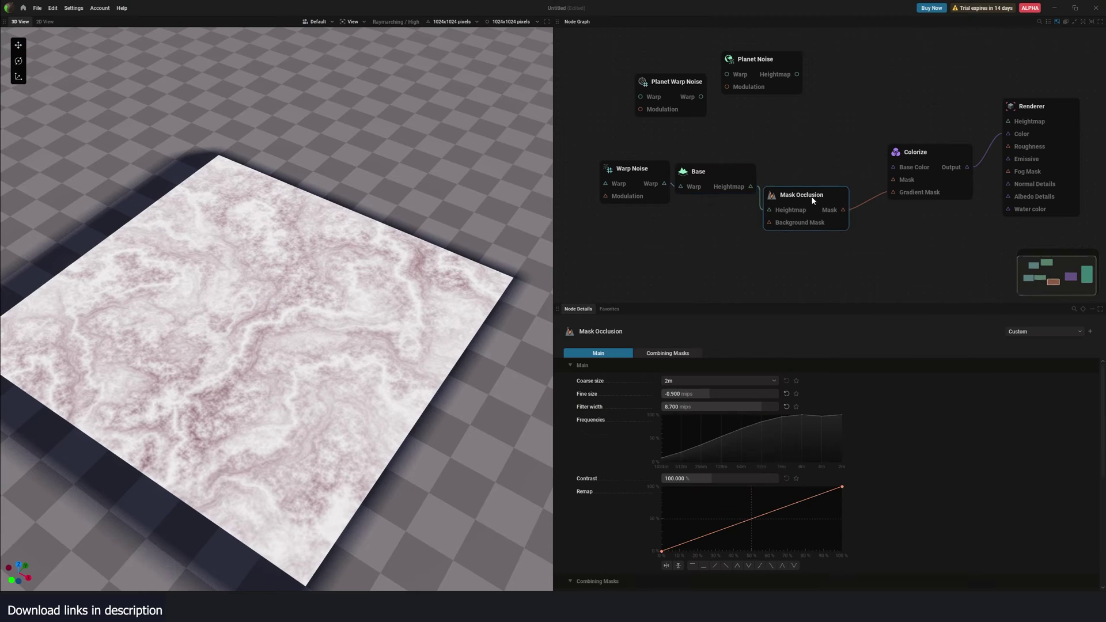
drag(813, 200, 833, 204)
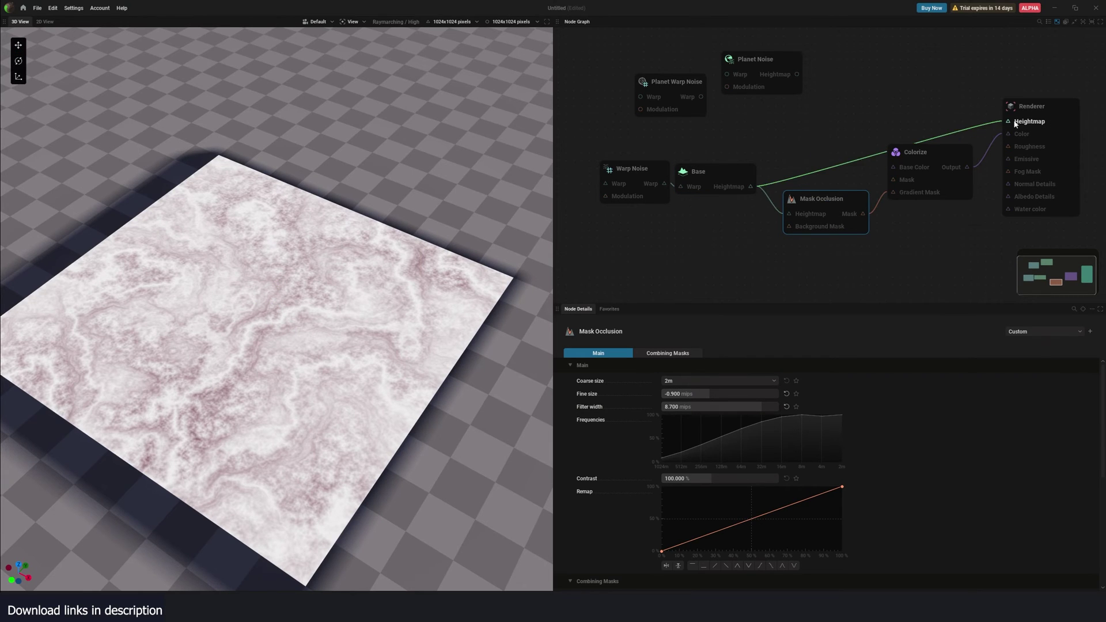
Connect Base's Heightmap output to the Renderer's Heightmap input and open Base's parameters.
drag(1016, 125, 1016, 124)
middle_drag(277, 311, 351, 322)
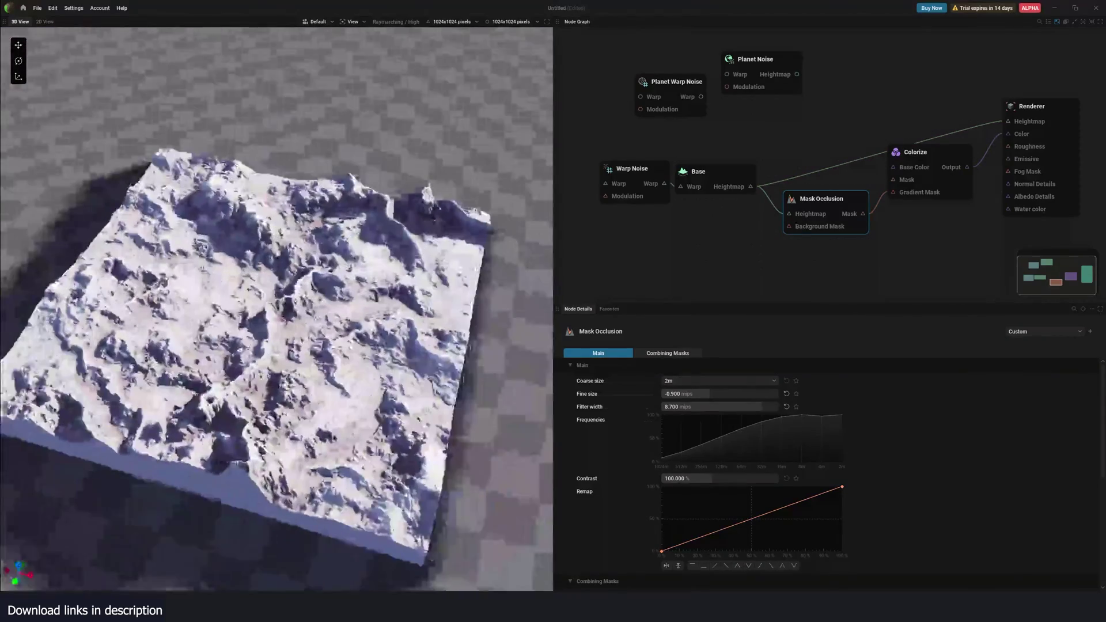
click(723, 181)
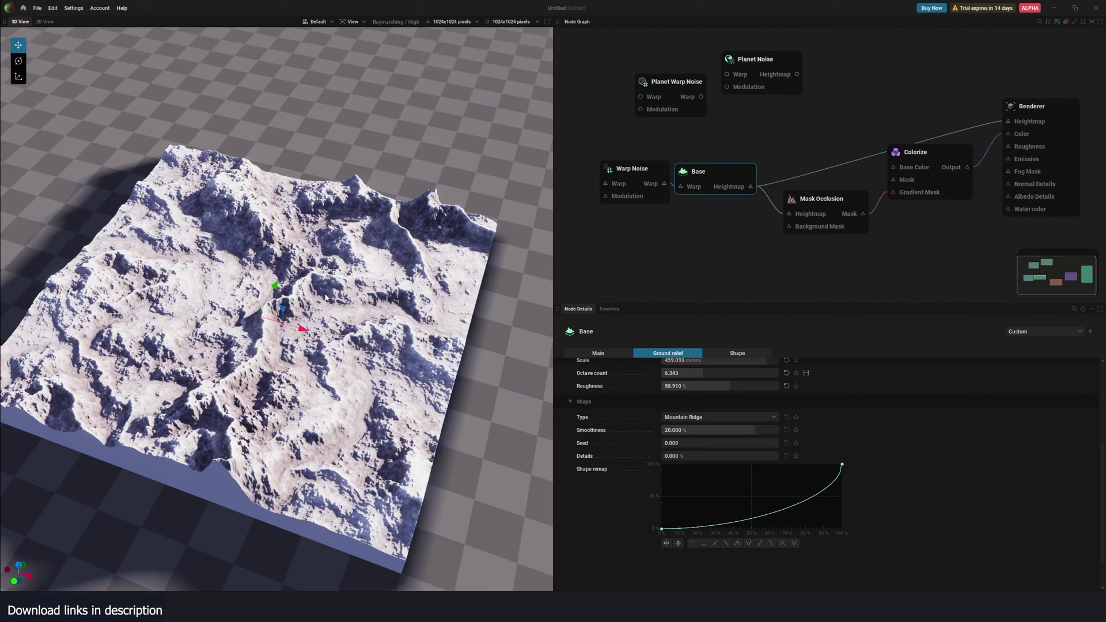
middle_drag(292, 301, 198, 288)
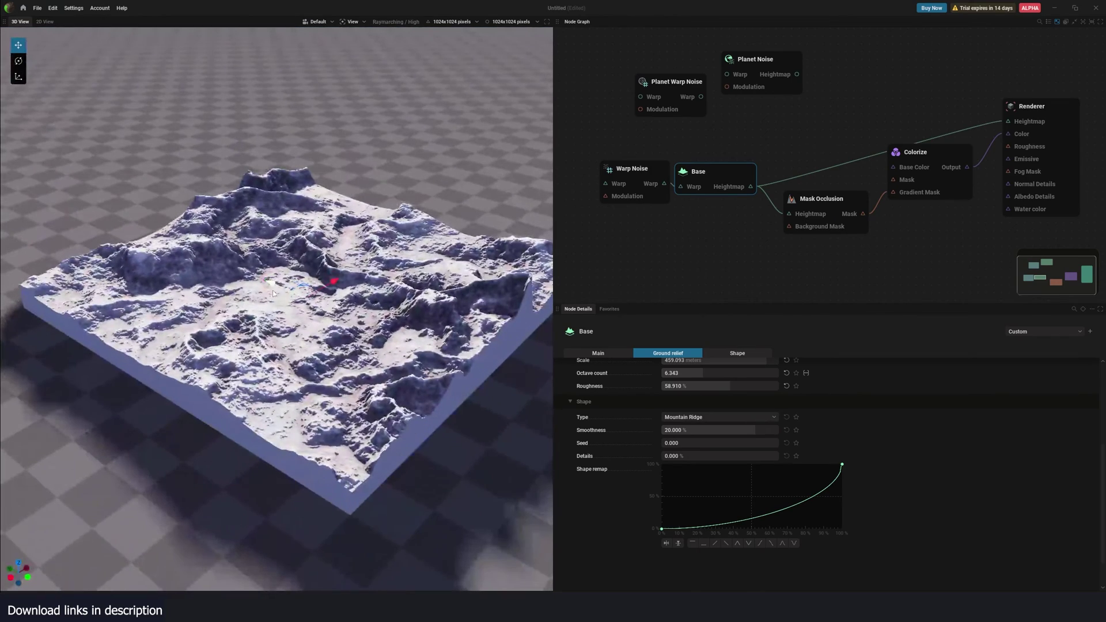
Insert a Filter Water node between Base and the Renderer, linking Base's Heightmap to it and its Output to the Renderer's Heightmap.
right_click(698, 155)
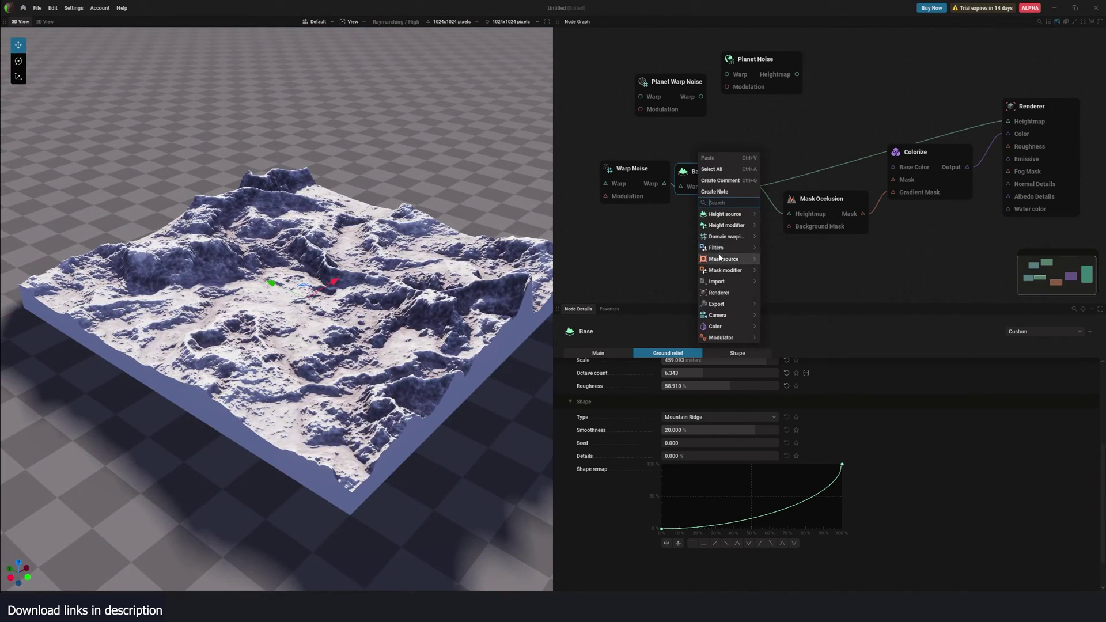
mouse_move(729, 259)
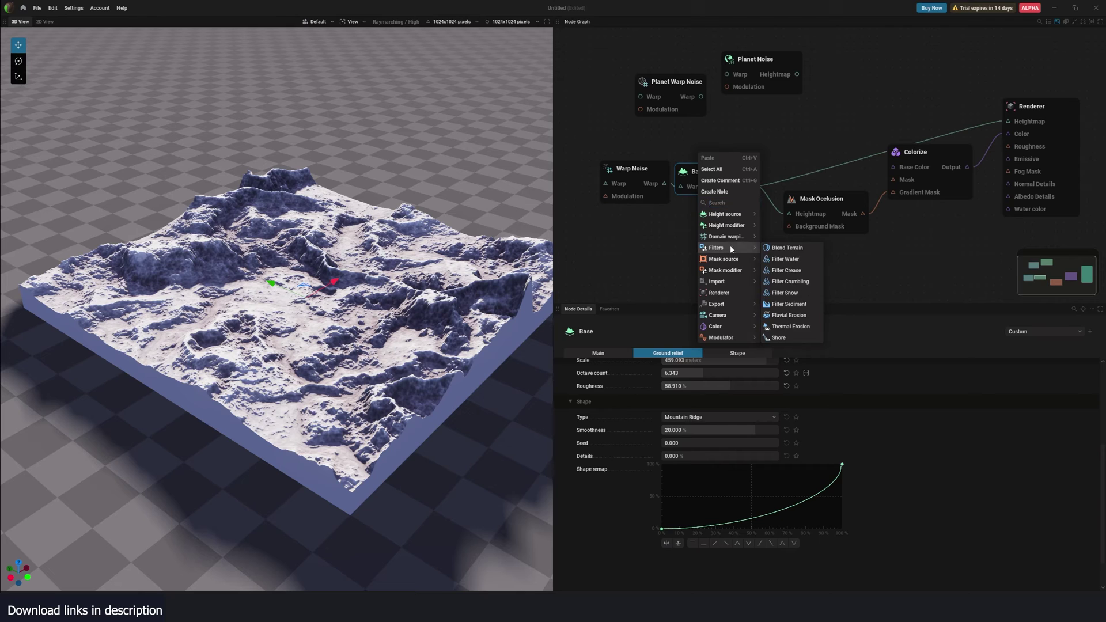
click(781, 259)
drag(745, 178, 784, 154)
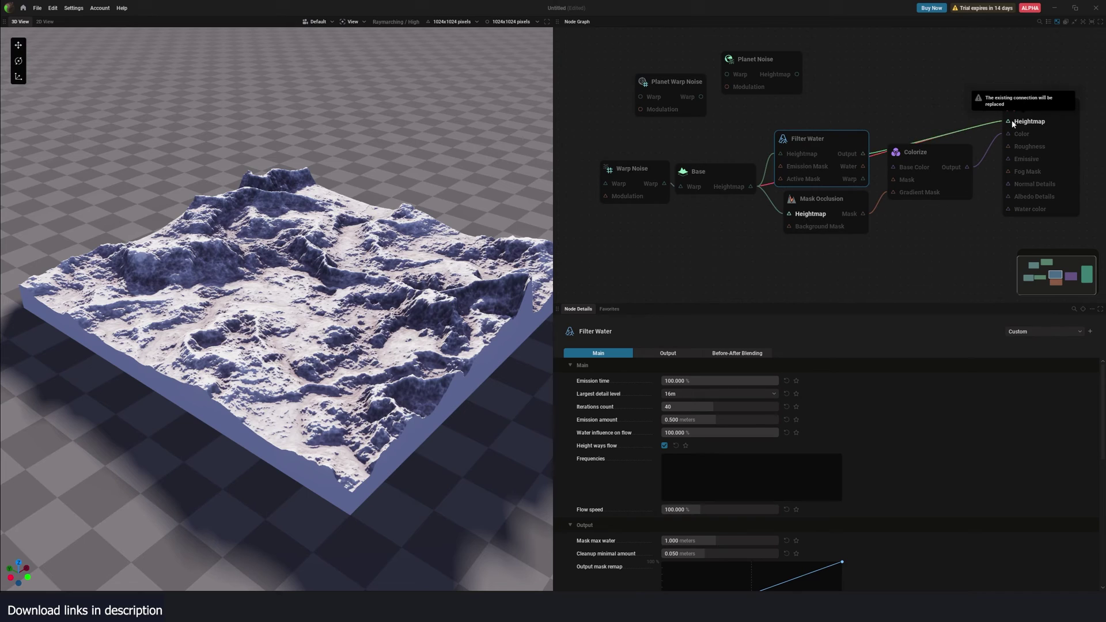
drag(1013, 124, 1011, 122)
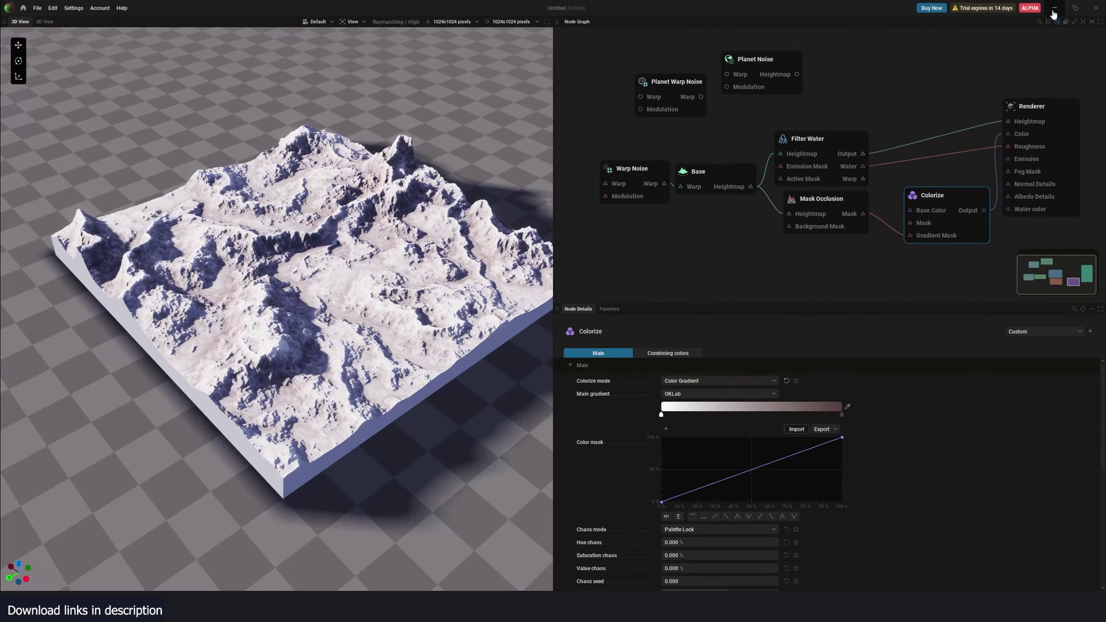
Switch to the web browser and look through QuadSpinner's Gaea product page.
click(1054, 10)
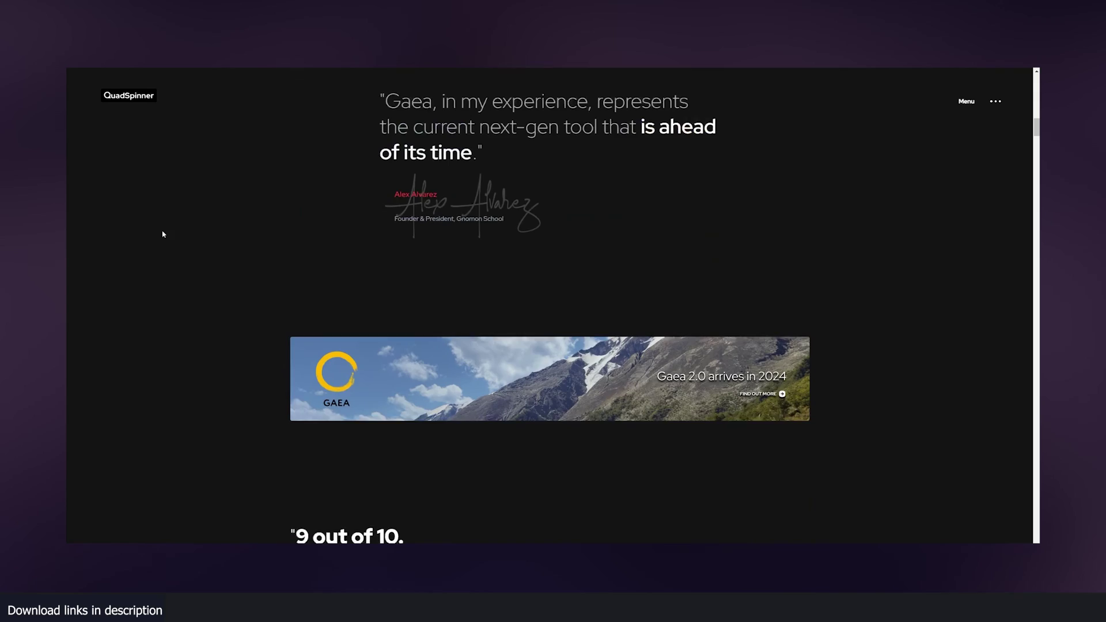
scroll(208, 304, down, 3)
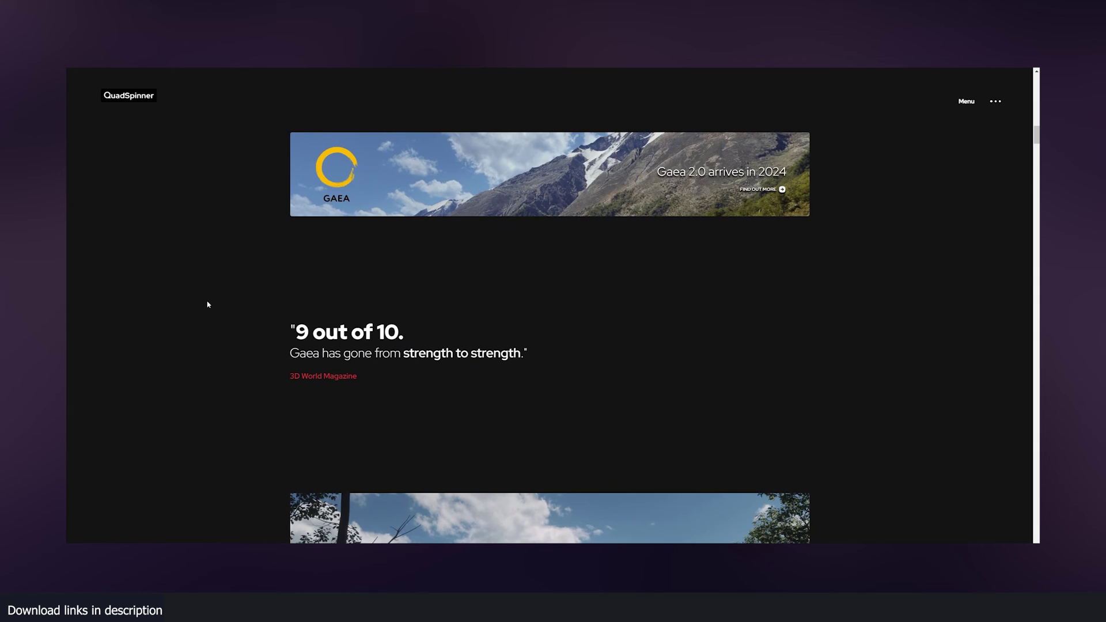
scroll(208, 303, up, 5)
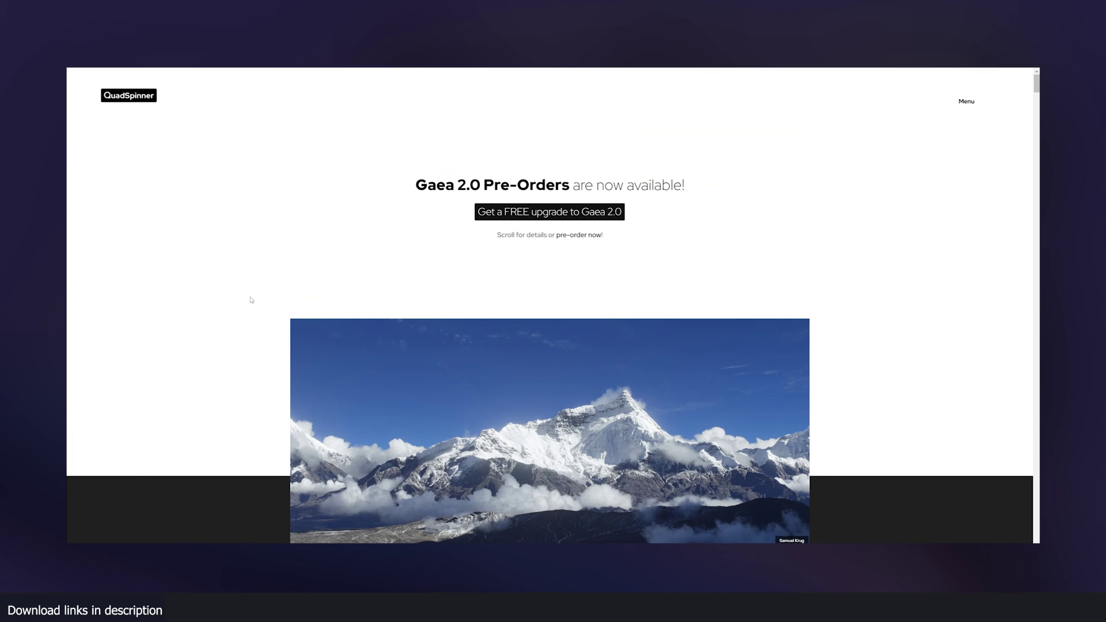
scroll(251, 300, down, 10)
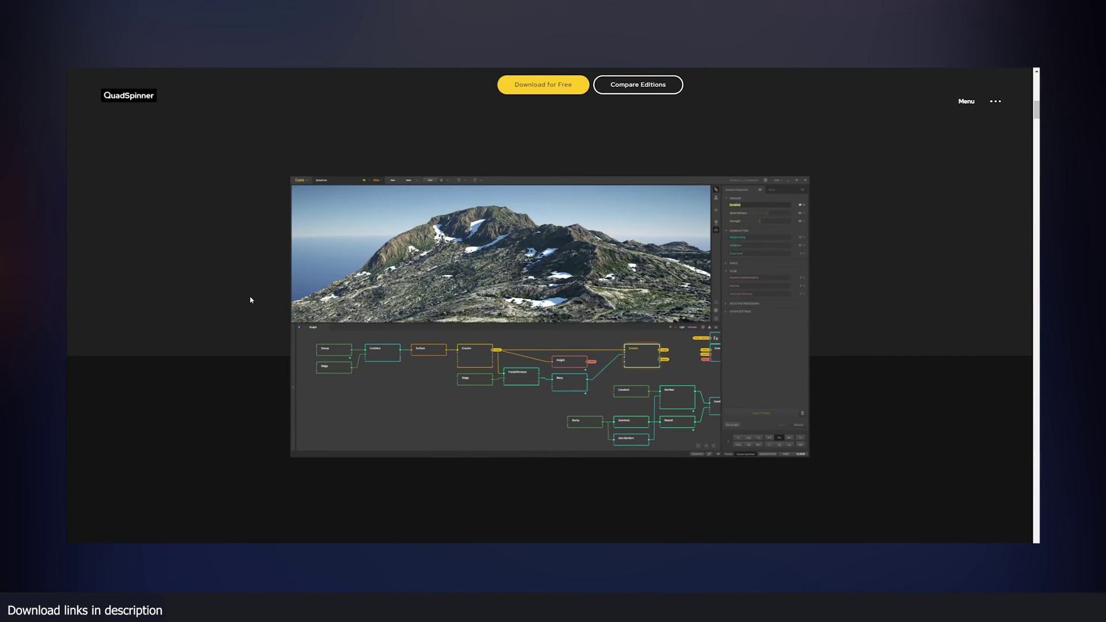
scroll(259, 304, down, 10)
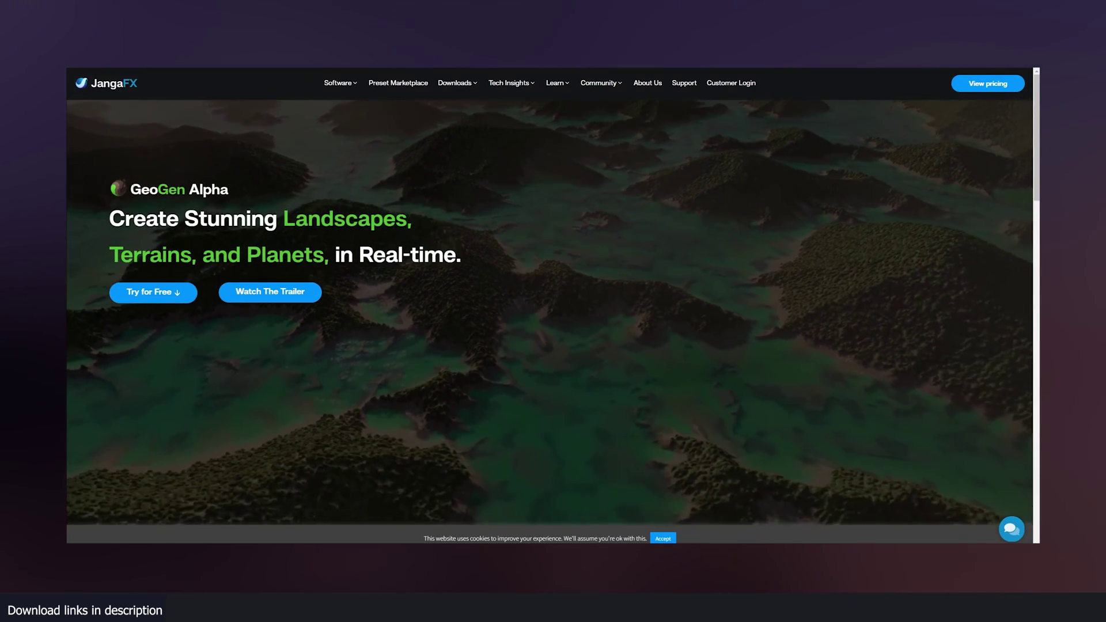
Look through JangaFX's website, including the GeoGen Alpha page, its other products and the client studios.
scroll(132, 80, down, 10)
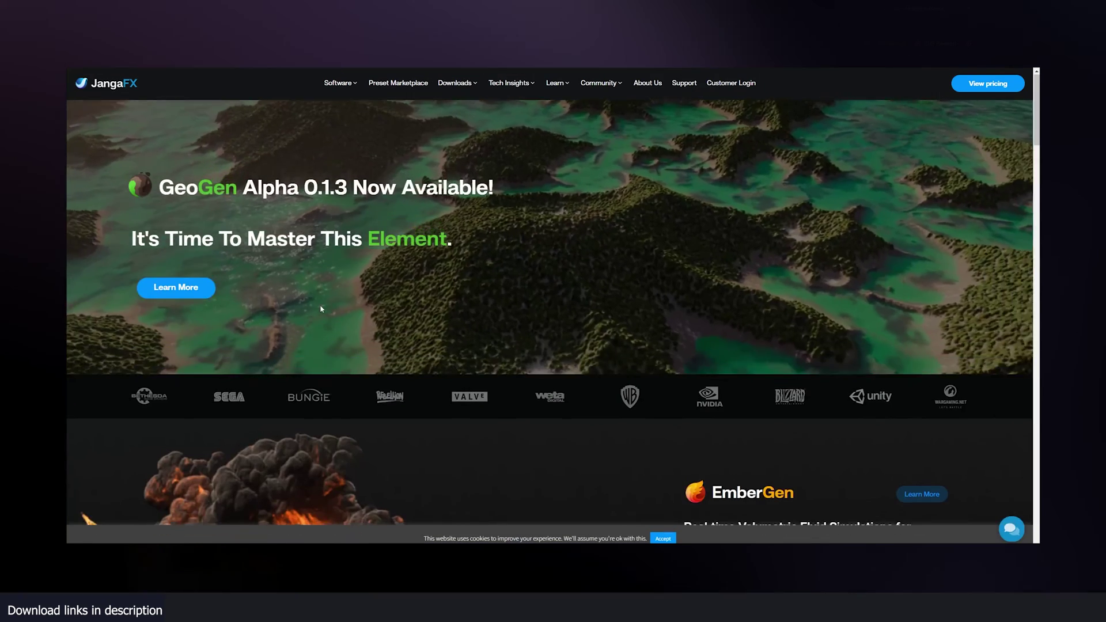
scroll(321, 308, down, 10)
scroll(321, 308, down, 15)
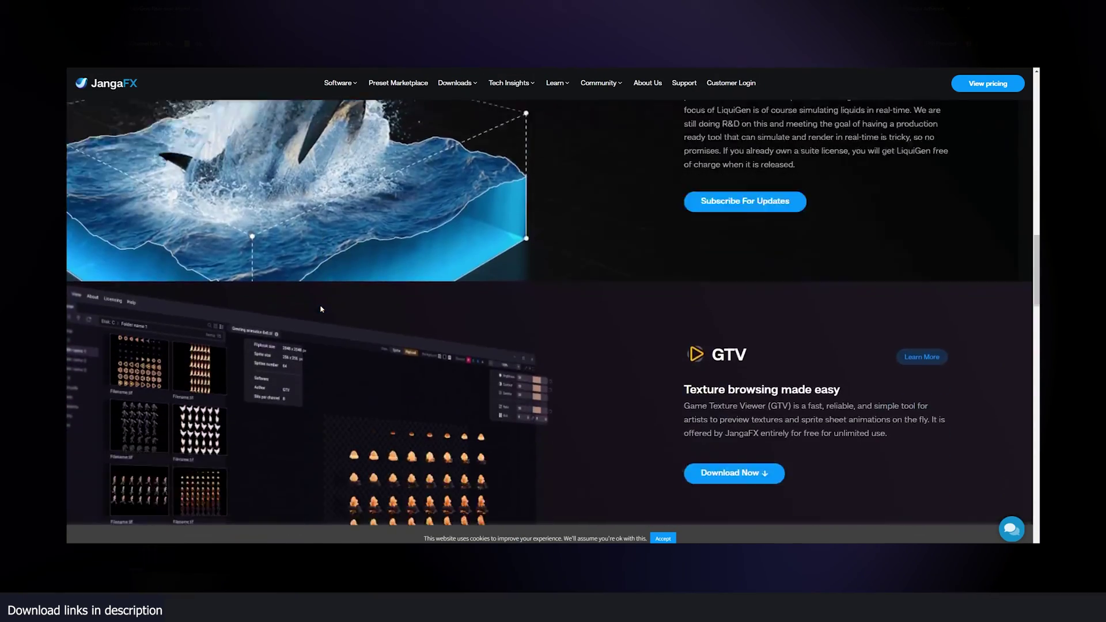
scroll(320, 309, down, 3)
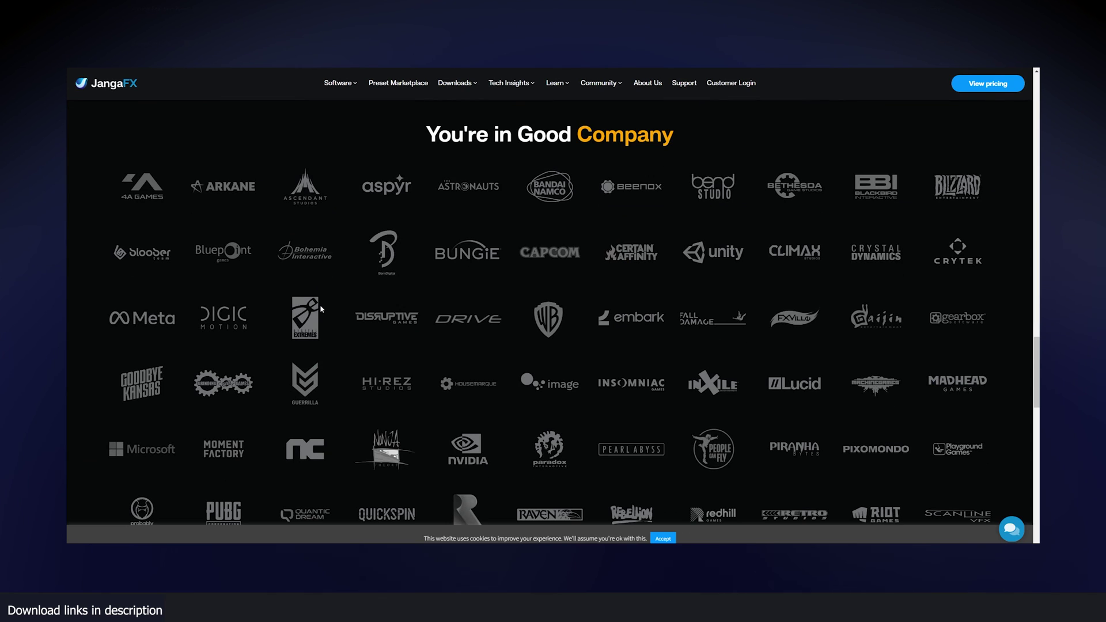